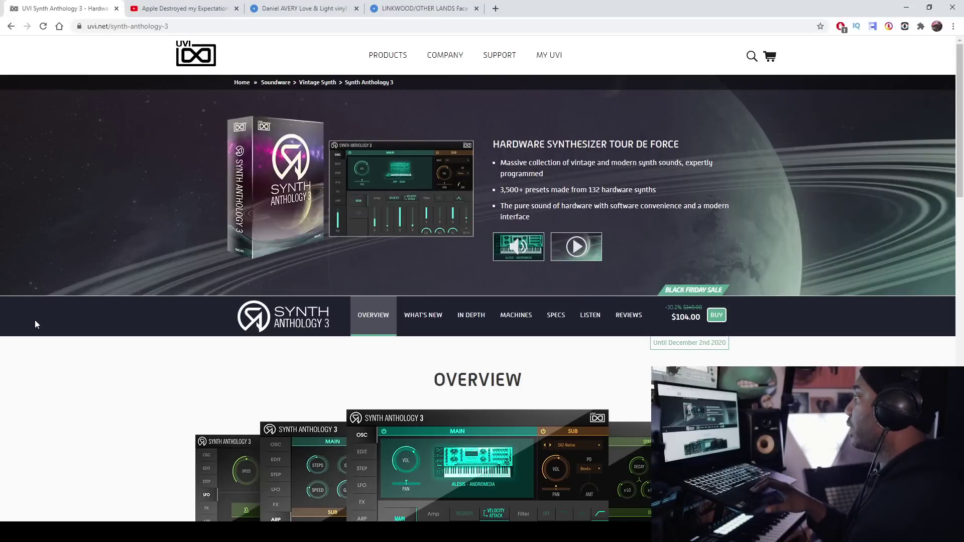
# Examine the Synth Anthology 3 product overview, enlarging the feature bullets about presets and hardware synths before restoring the default page size.
pyautogui.scroll(-8, 35, 321)
pyautogui.scroll(-6, 35, 324)
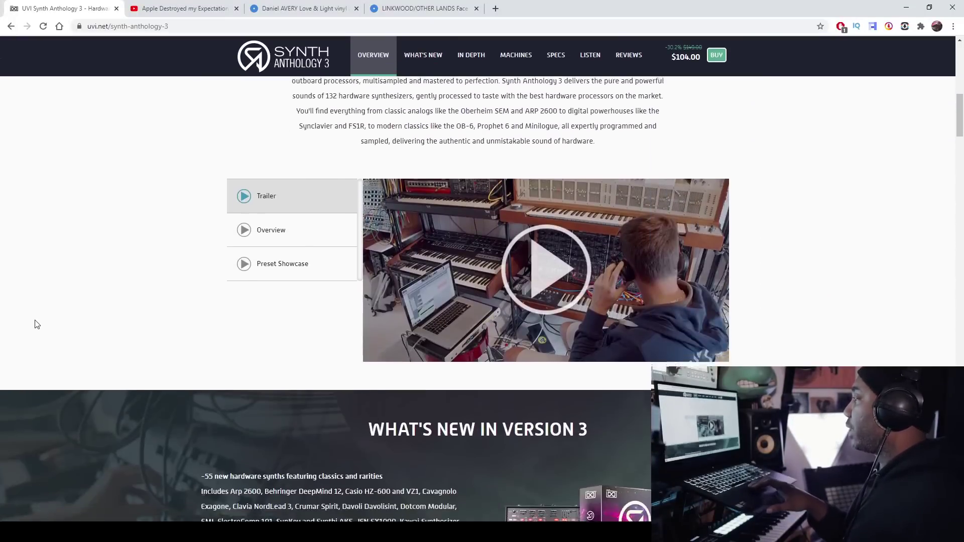
pyautogui.scroll(15, 34, 324)
pyautogui.scroll(2, 36, 324)
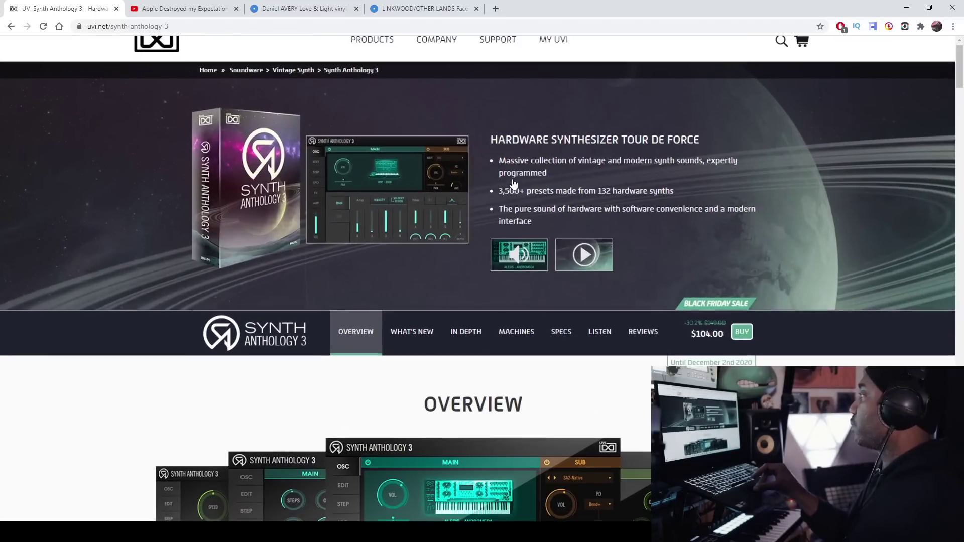
pyautogui.hotkey('ctrl', '+')
pyautogui.hotkey('ctrl', '+')
pyautogui.hotkey('ctrl', '+')
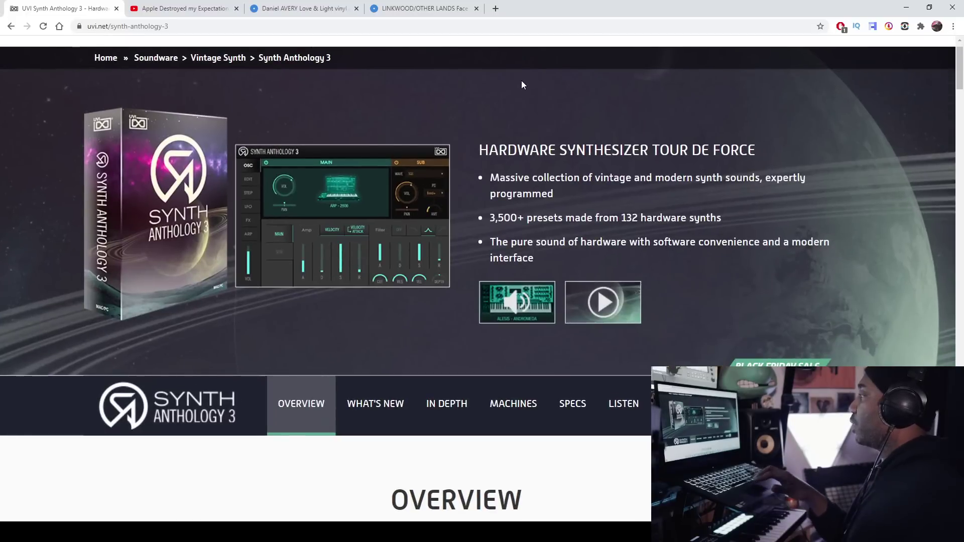
pyautogui.hotkey('ctrl', '+')
pyautogui.hotkey('ctrl', '+')
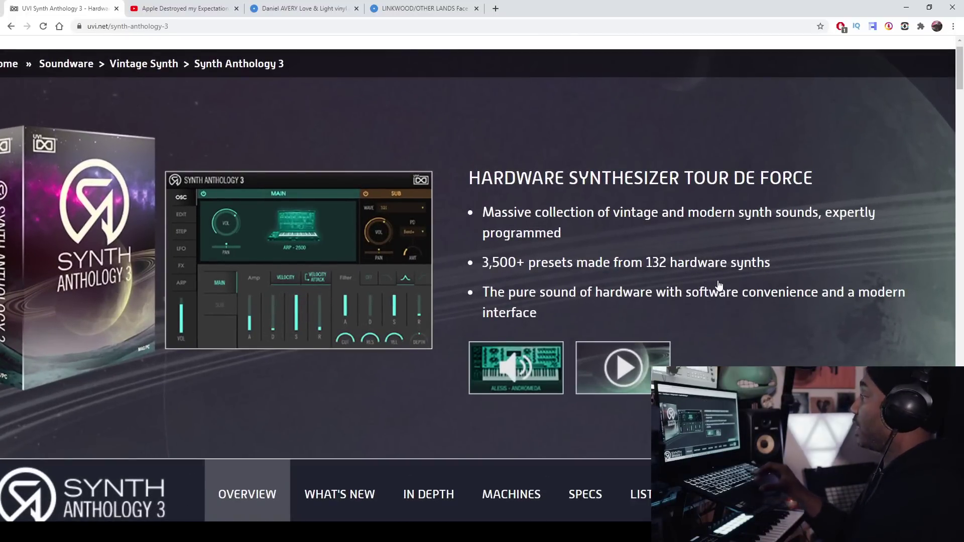
pyautogui.hotkey('ctrl', '0')
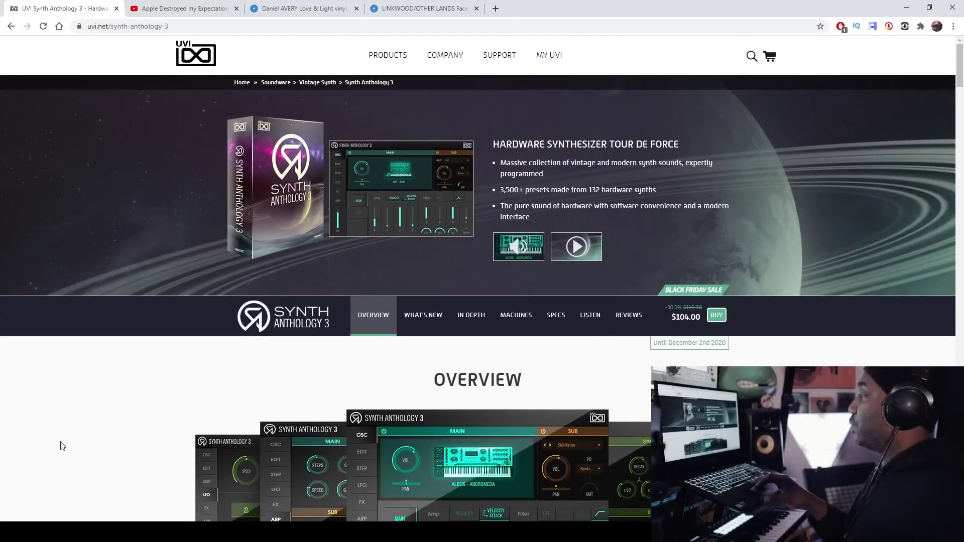
# Read through the What's New and In-Depth sections of the Synth Anthology 3 page down to the Machines section.
pyautogui.scroll(-14, 64, 430)
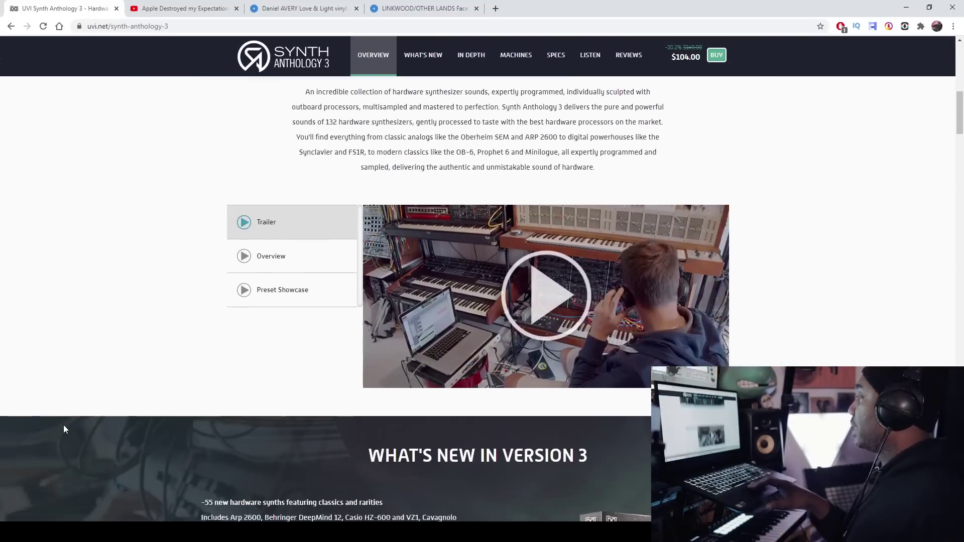
pyautogui.scroll(-6, 64, 425)
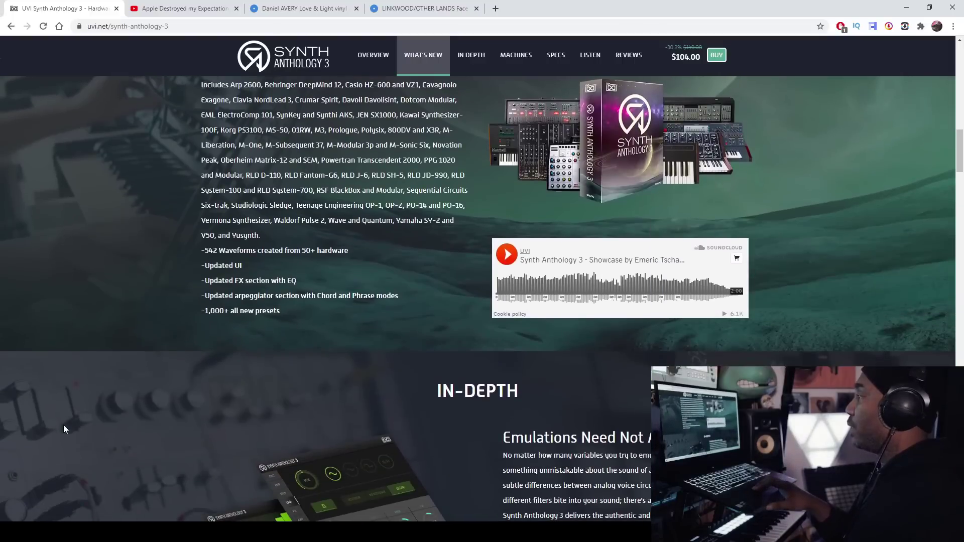
pyautogui.scroll(-1, 63, 429)
pyautogui.scroll(-10, 64, 425)
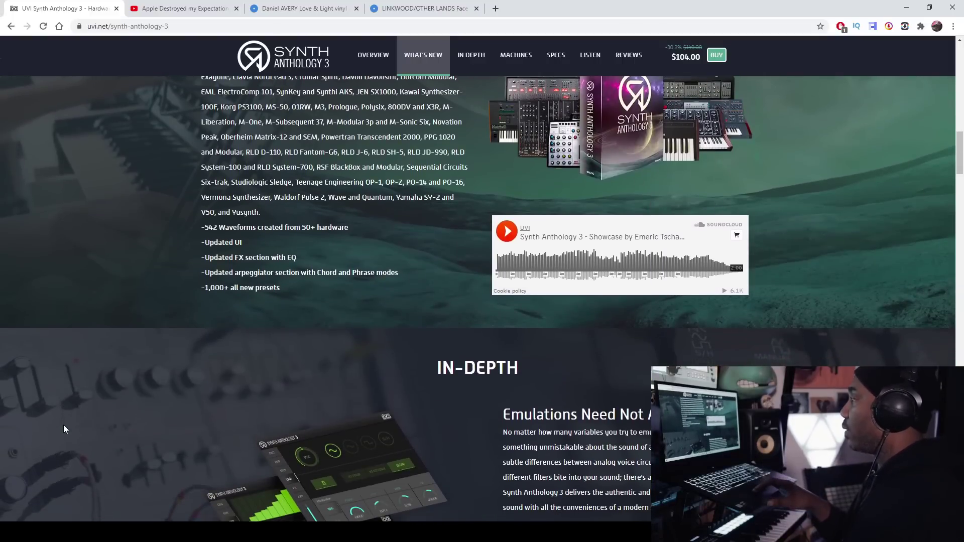
pyautogui.scroll(-15, 64, 429)
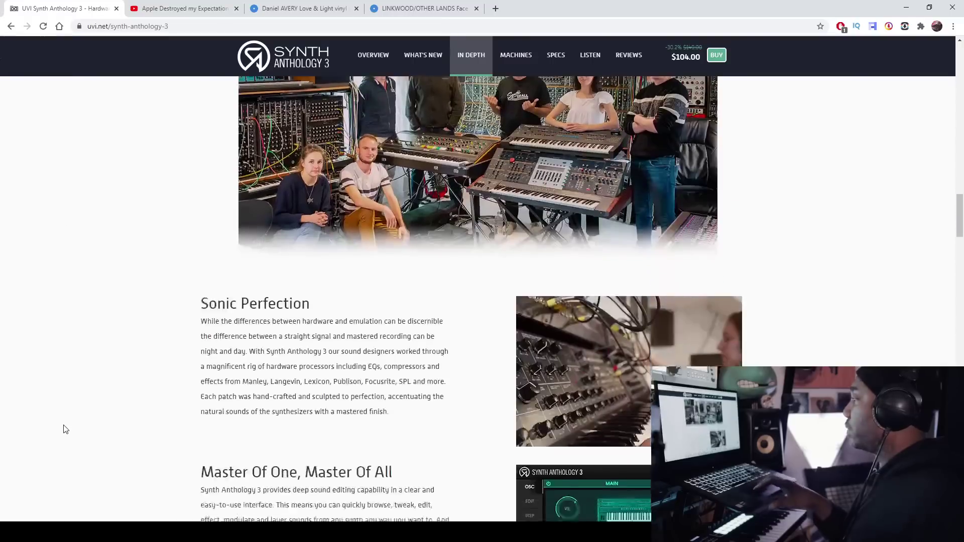
pyautogui.scroll(-2, 63, 429)
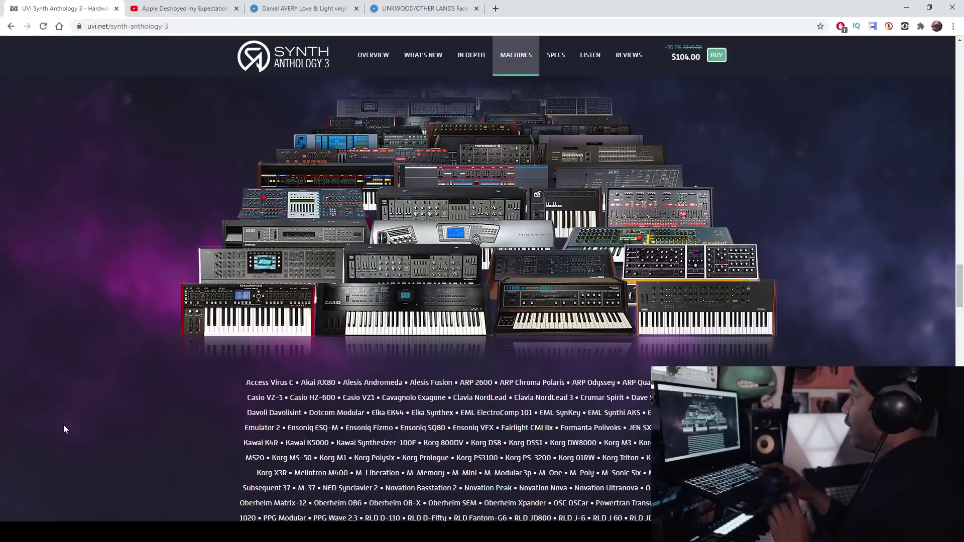
# Examine the sampled hardware synths in the Machines section and highlight the Teenage Engineering OP-1 and OP-Z names in the list.
pyautogui.scroll(-2, 63, 429)
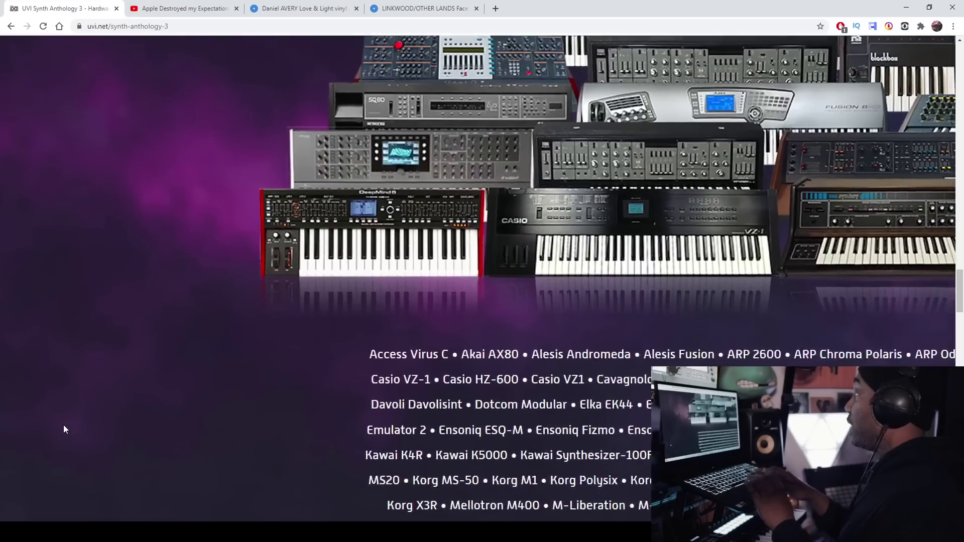
pyautogui.scroll(3, 63, 425)
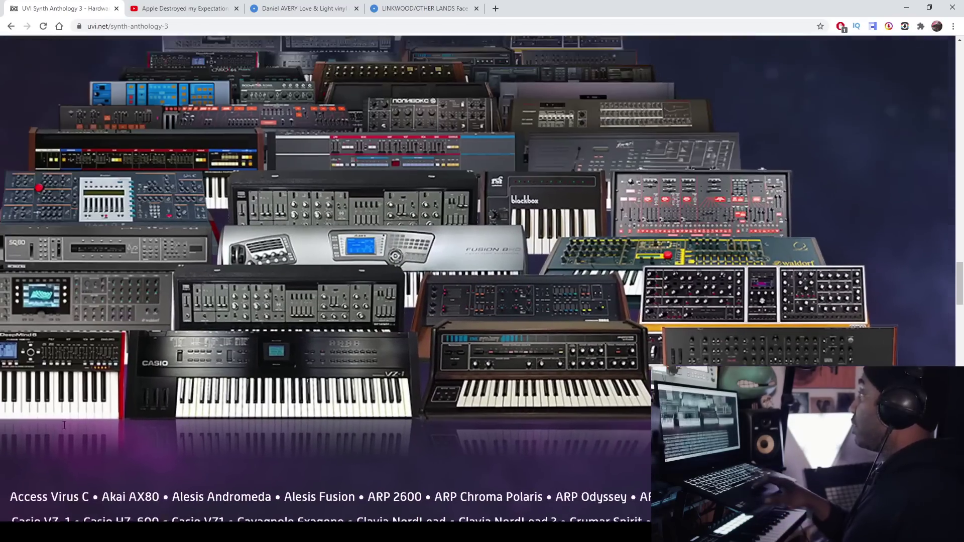
pyautogui.scroll(-5, 63, 425)
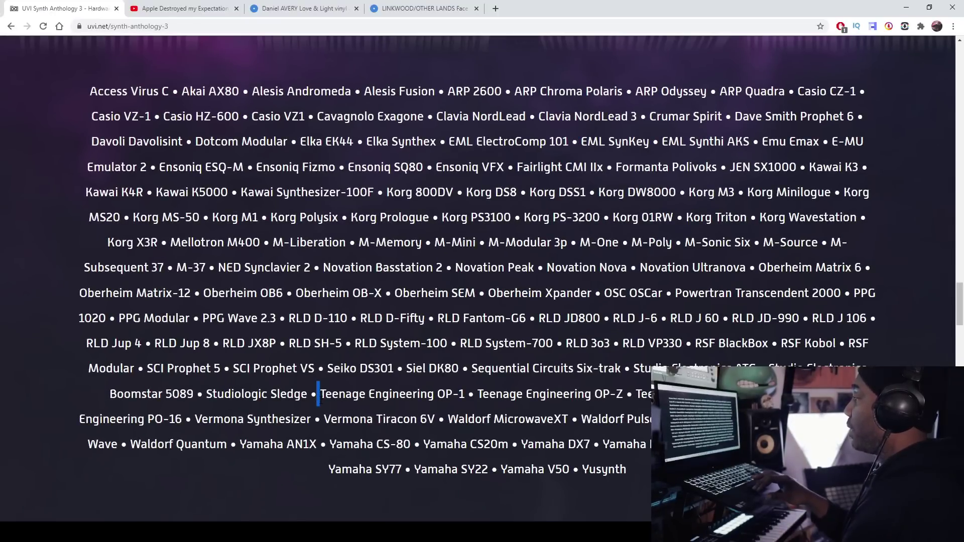
pyautogui.moveTo(321, 400); pyautogui.dragTo(616, 397)
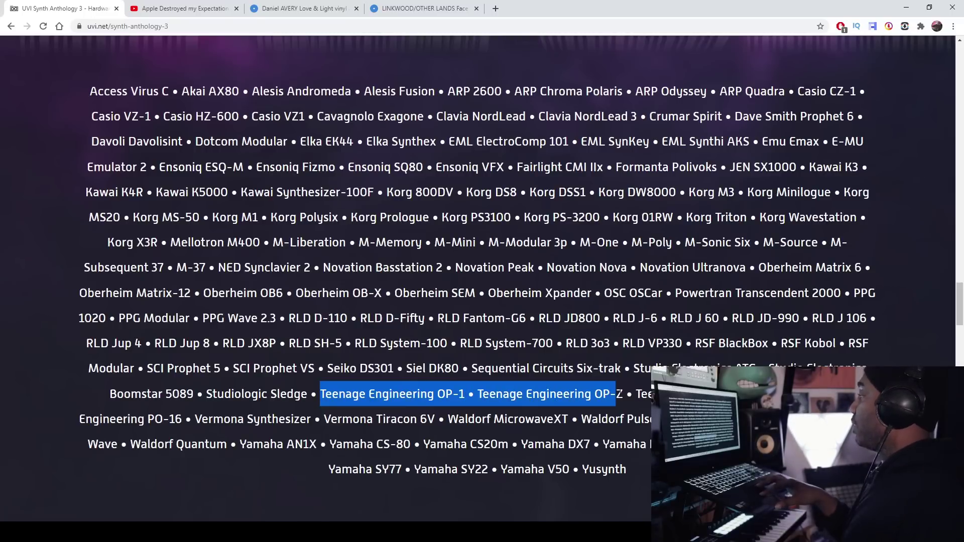
pyautogui.scroll(-2, 452, 276)
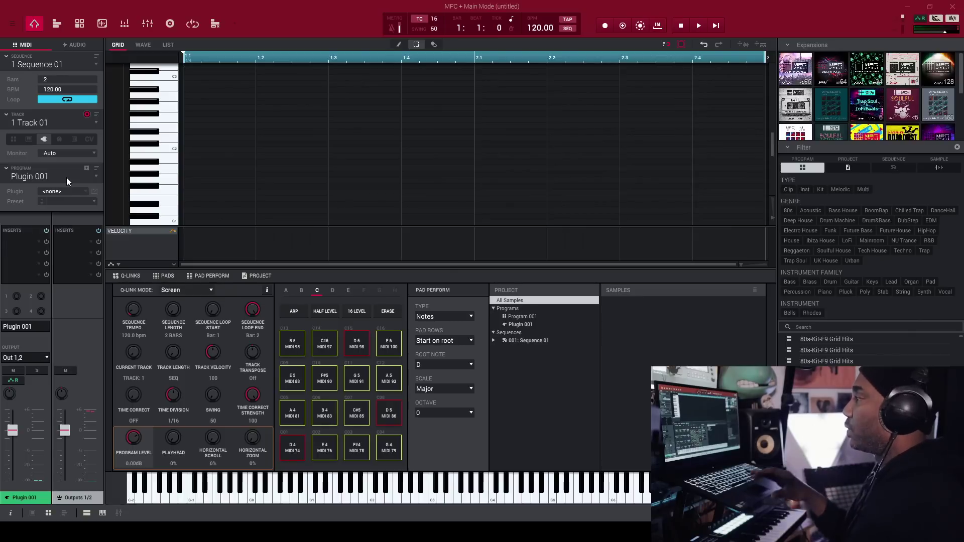
# Switch to the MPC software and load the UVIWorkstation VST into the Plugin 001 program.
pyautogui.click(71, 193)
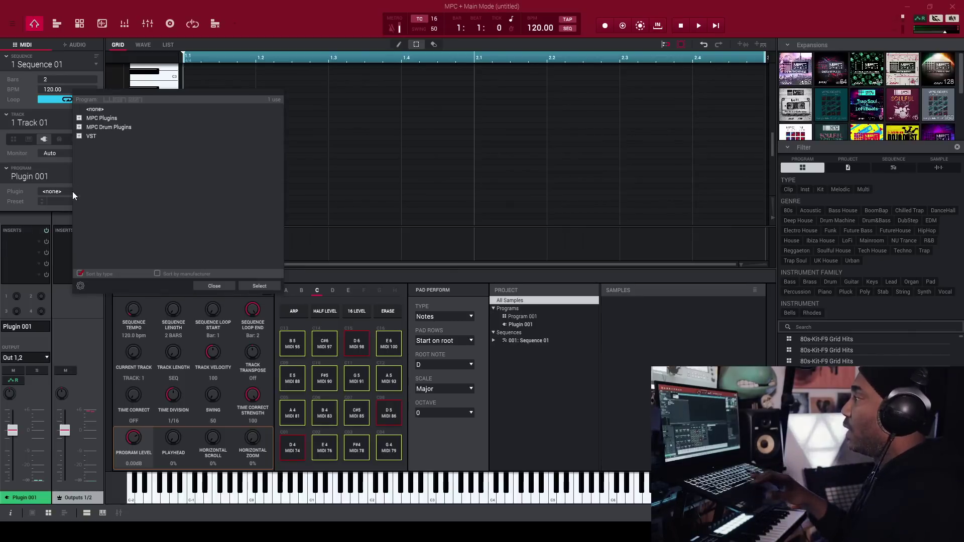
pyautogui.click(79, 137)
pyautogui.scroll(-10, 141, 203)
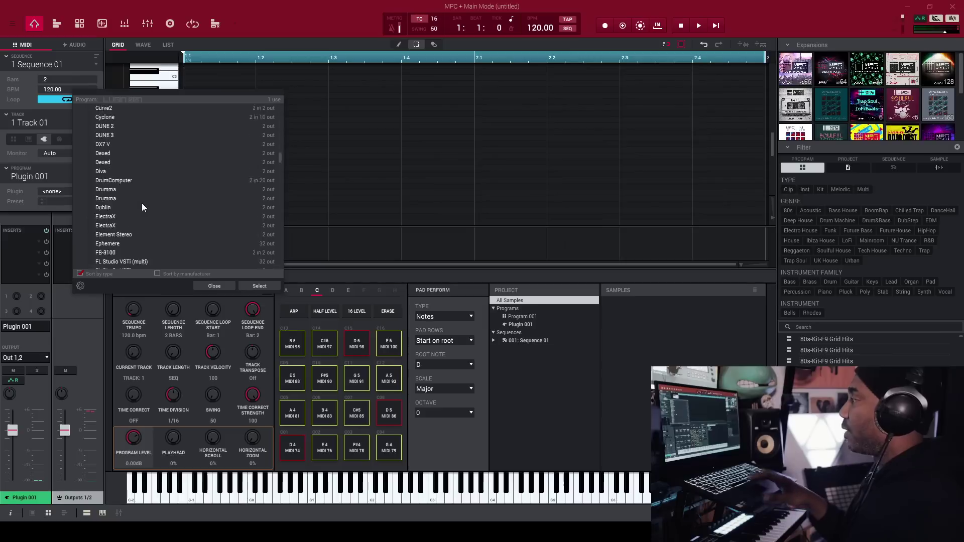
pyautogui.scroll(-20, 142, 206)
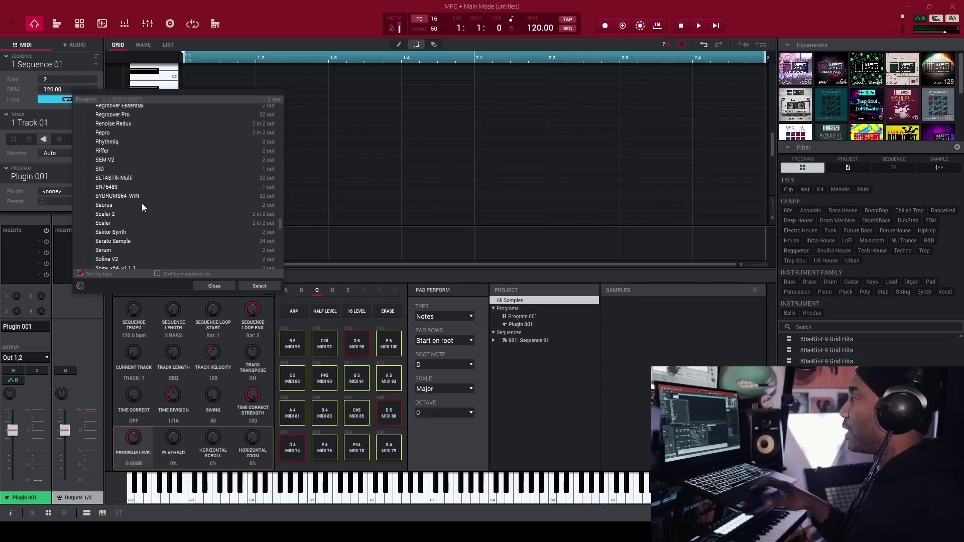
pyautogui.scroll(-6, 142, 206)
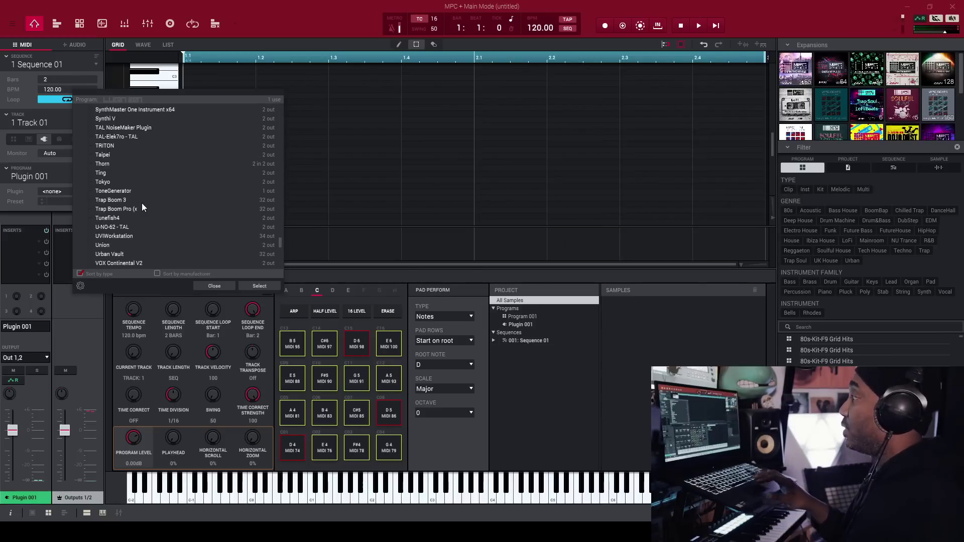
pyautogui.click(132, 237)
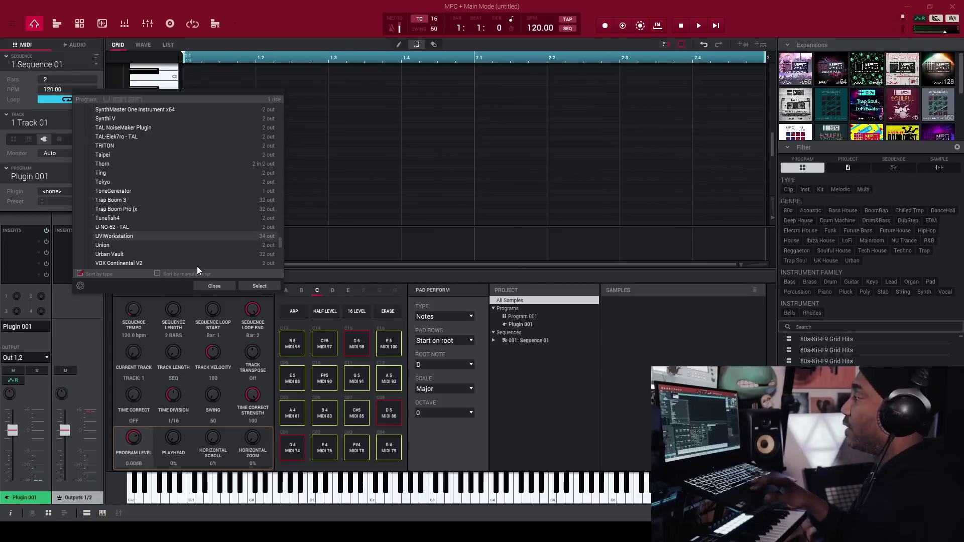
pyautogui.click(250, 288)
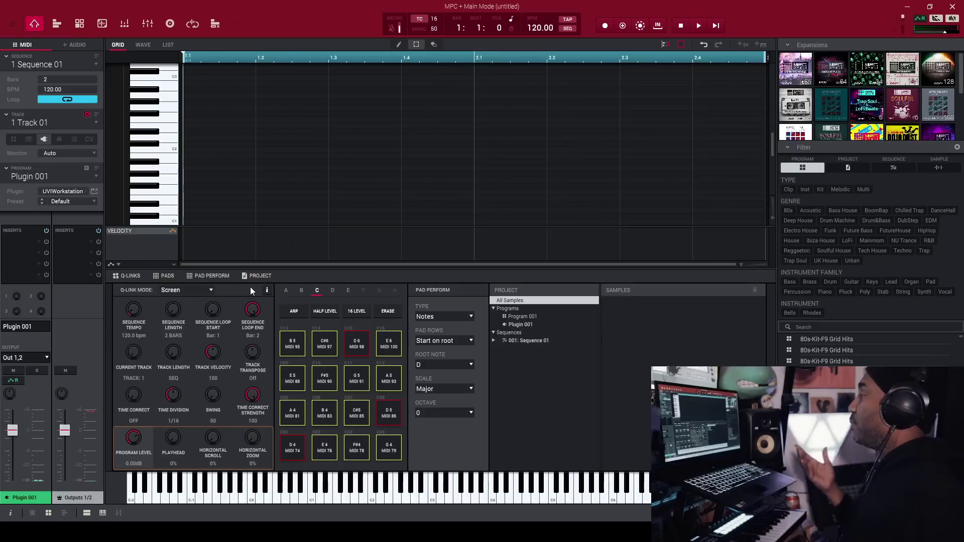
# Open the UVIWorkstation plugin window, shift it slightly, and bring up its soundbank browser.
pyautogui.click(93, 191)
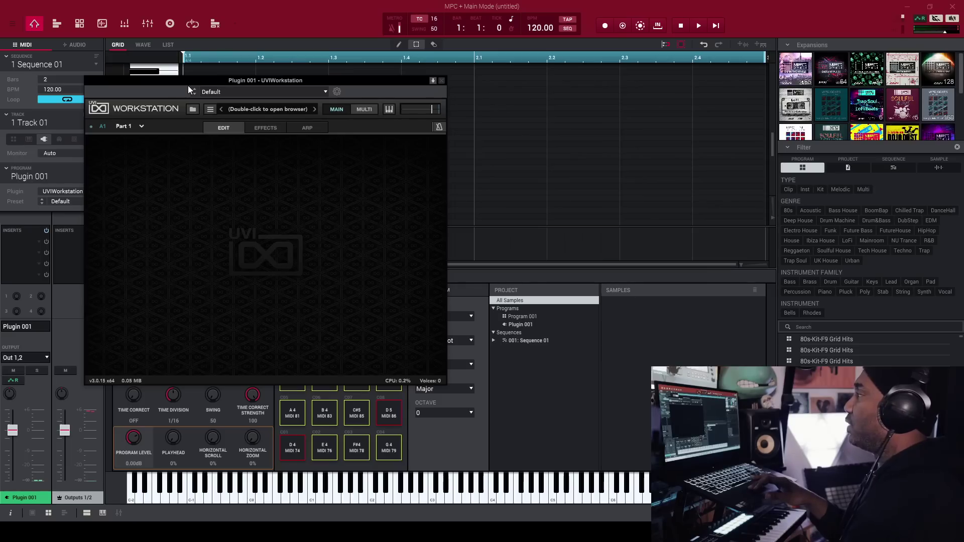
pyautogui.moveTo(190, 87); pyautogui.dragTo(209, 84)
pyautogui.doubleClick(274, 112)
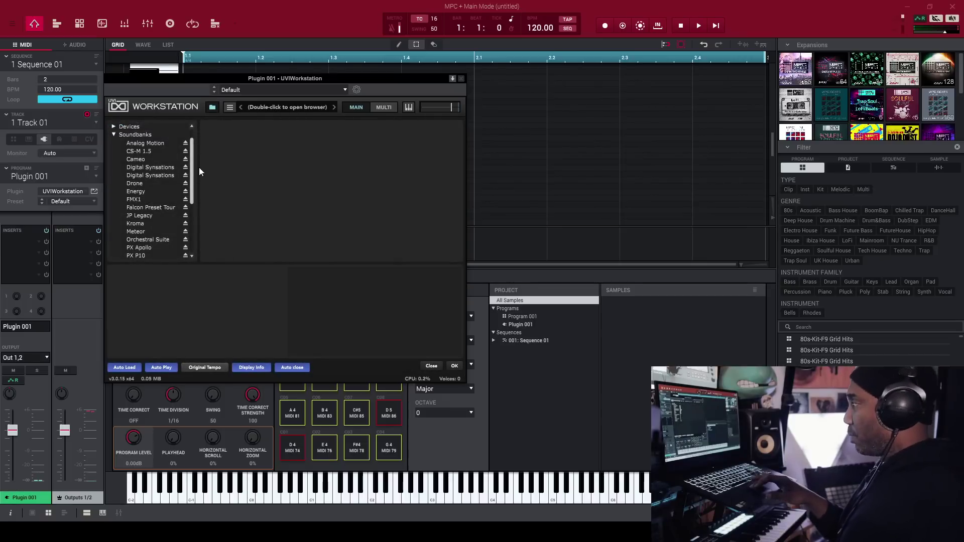
# Load the ACP-Chordaris preset from the Arpeggiated folder of Synth Anthology 3's Animated SA3 Presets.
pyautogui.moveTo(192, 162); pyautogui.dragTo(190, 194)
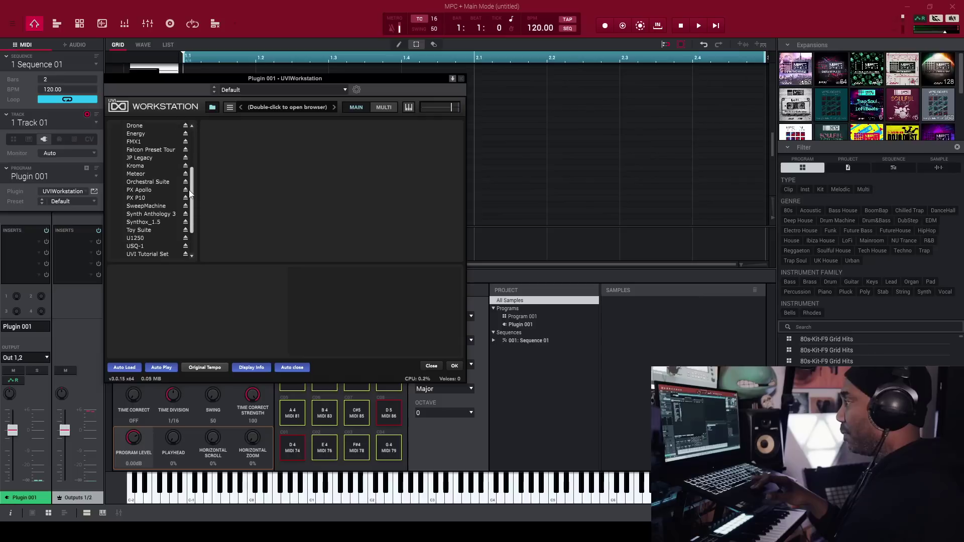
pyautogui.click(162, 215)
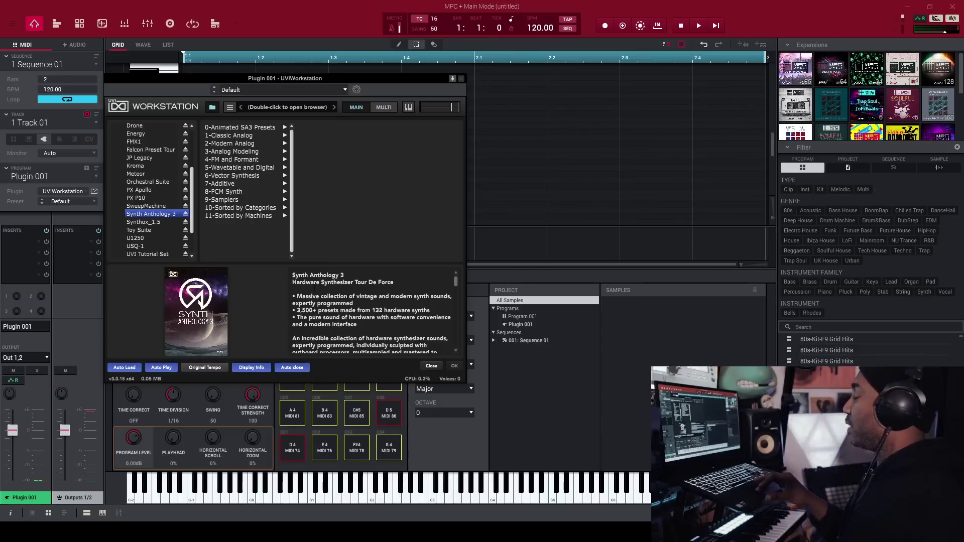
pyautogui.click(245, 128)
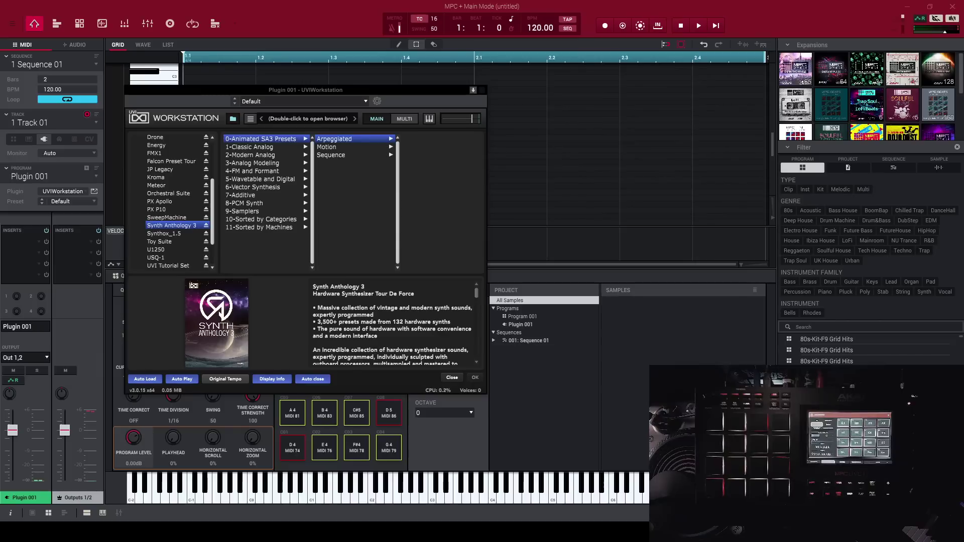
pyautogui.click(354, 138)
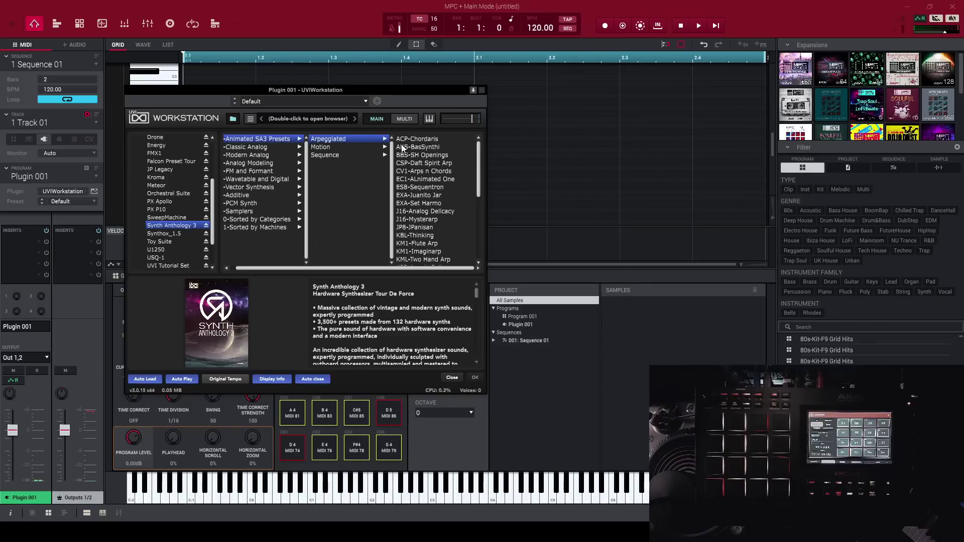
pyautogui.click(401, 140)
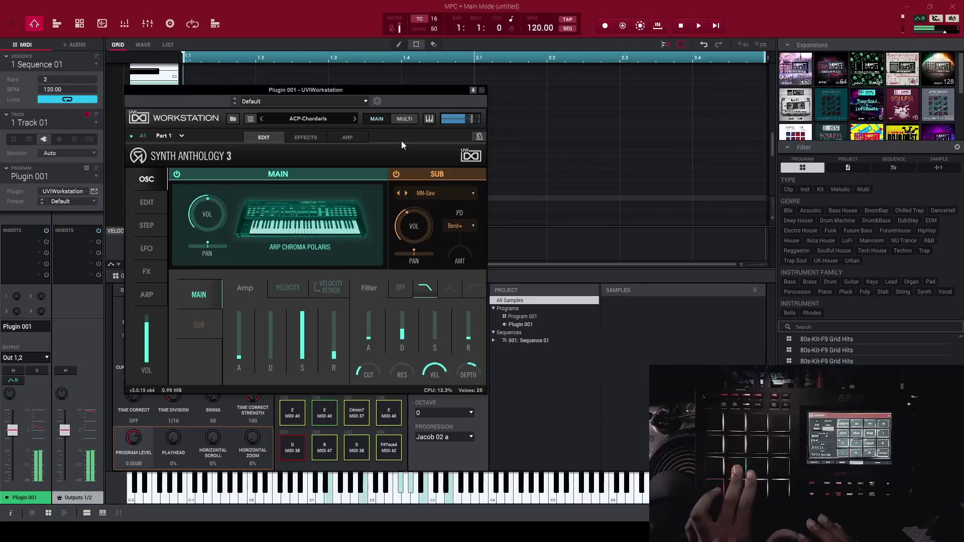
# Audition the following arpeggiated presets in turn: AKS-BasSynthi, BBS-SH Openings, CSP-Daft Spirit Arp and CV1-Arps n Chords.
pyautogui.click(354, 119)
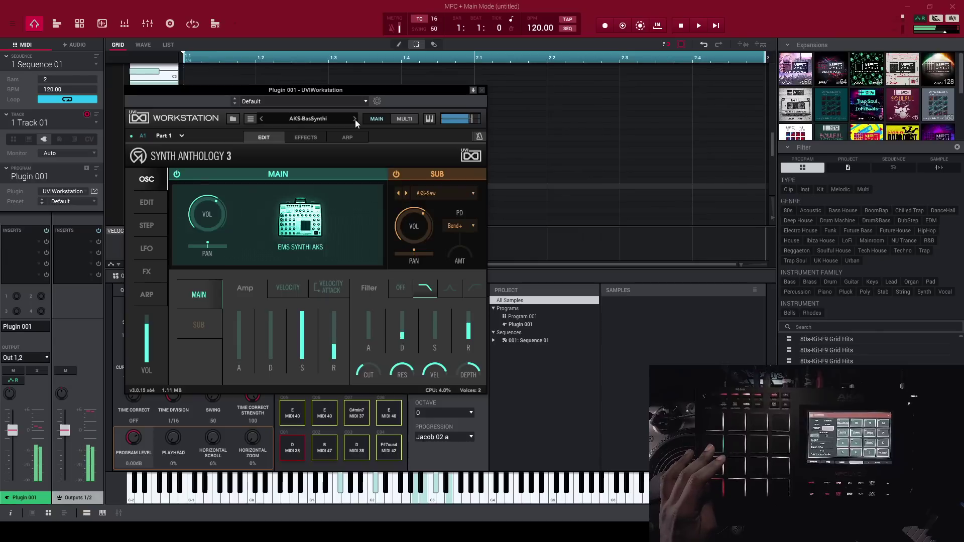
pyautogui.click(355, 119)
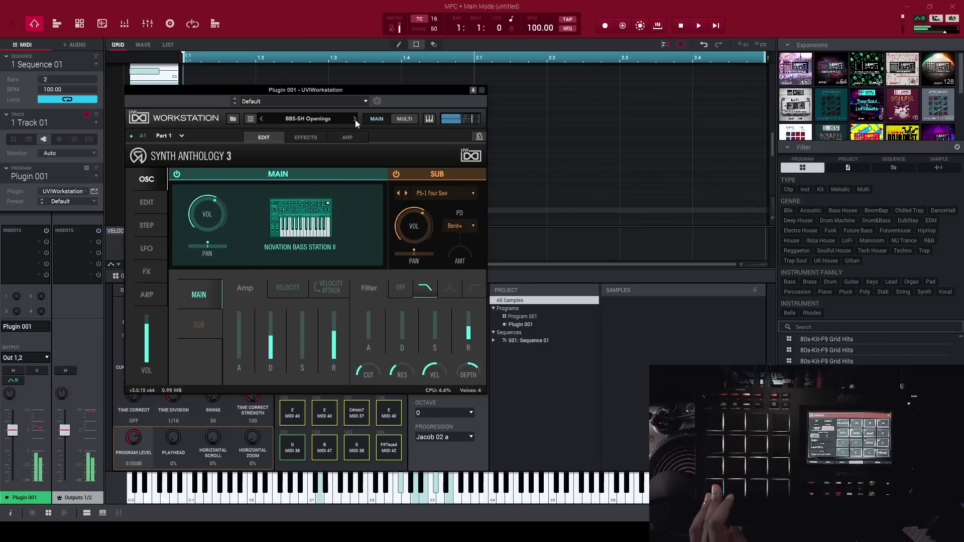
pyautogui.click(354, 120)
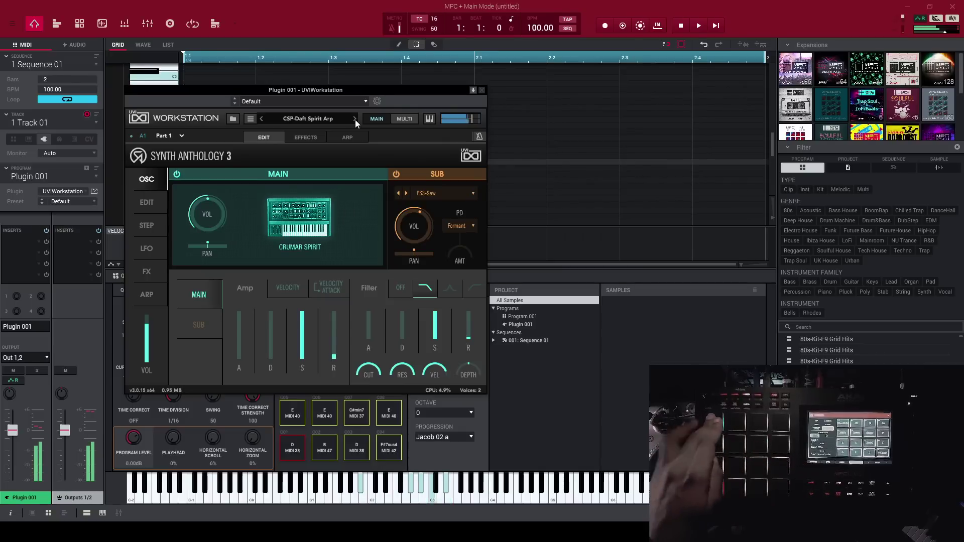
pyautogui.click(355, 120)
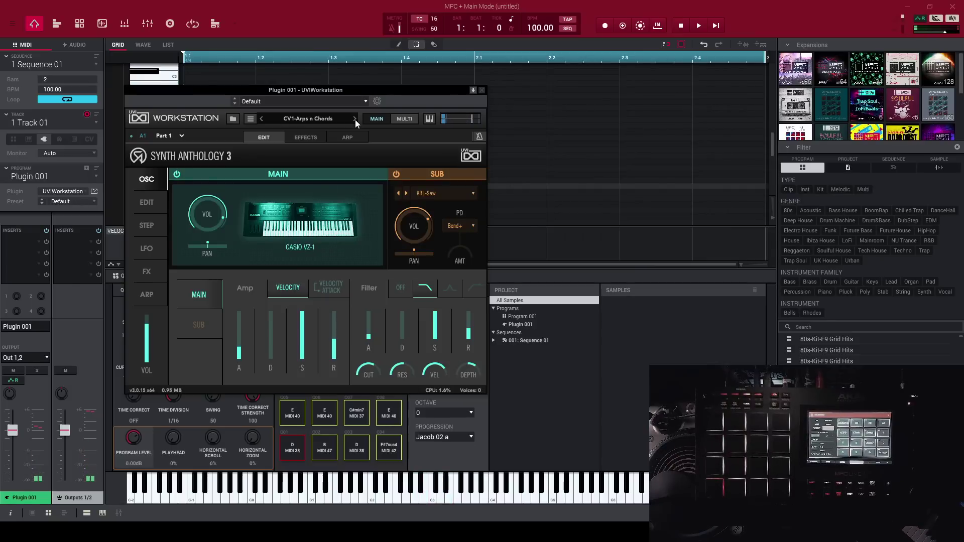
# Audition the presets D12-Flute Path and EVX-Otherworld, finishing with EVX-Eden River loaded.
pyautogui.click(355, 119)
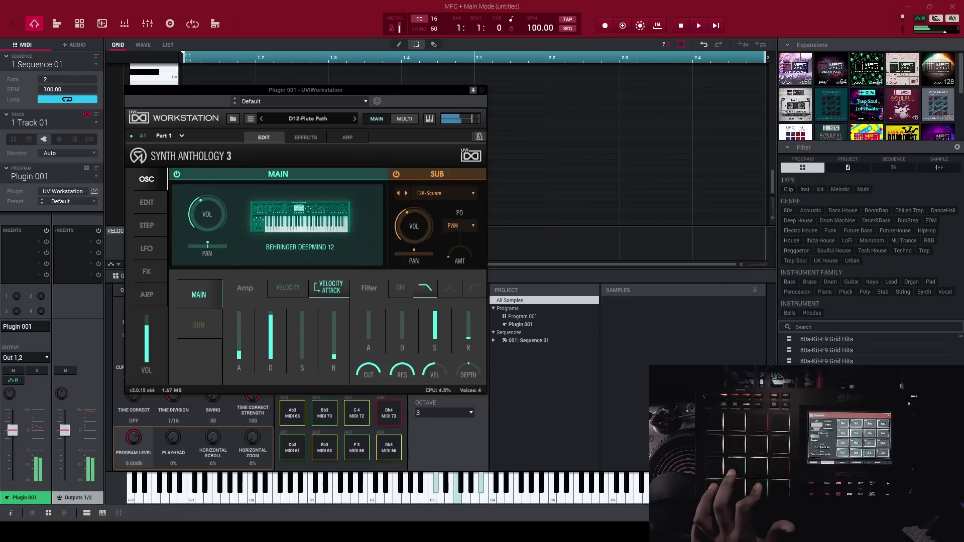
pyautogui.click(354, 119)
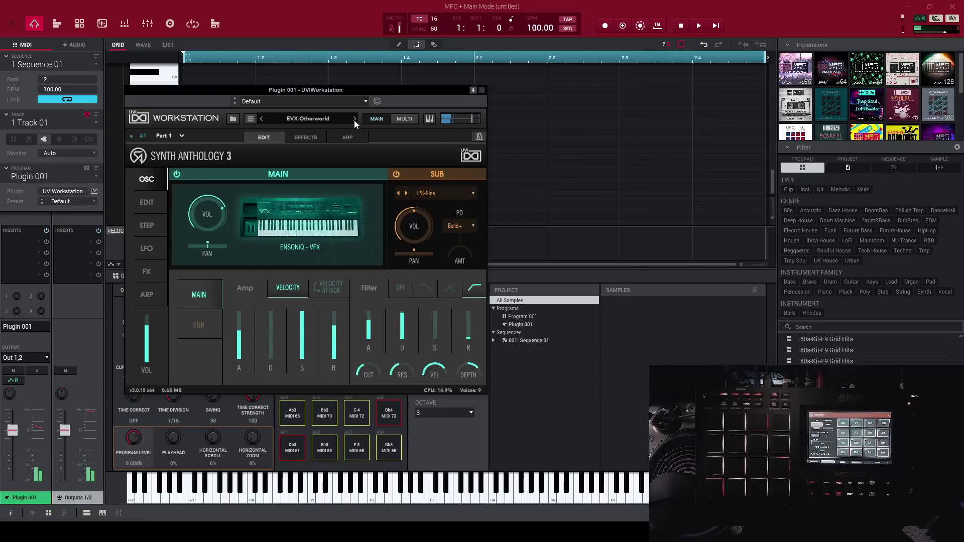
pyautogui.click(355, 118)
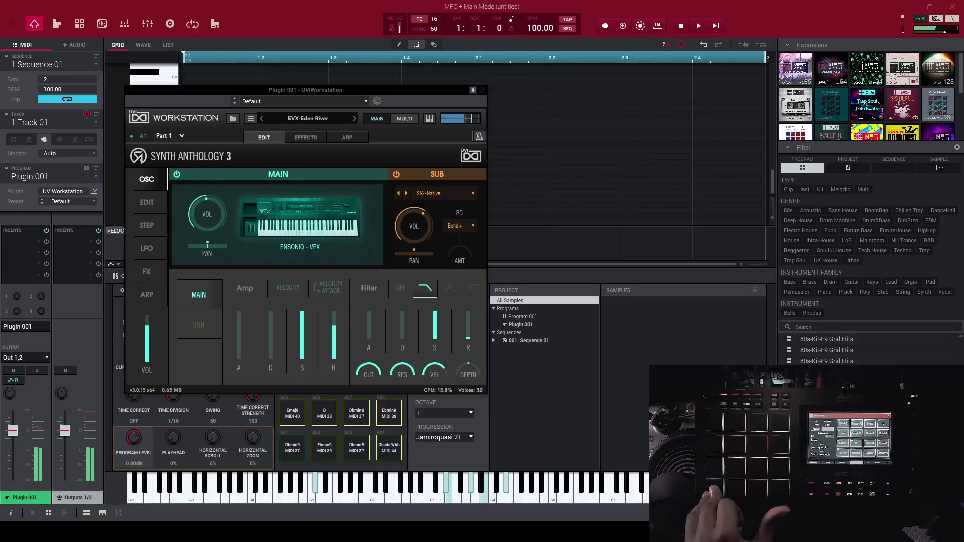
# Audition the preset that follows EVX-Eden River.
pyautogui.click(354, 119)
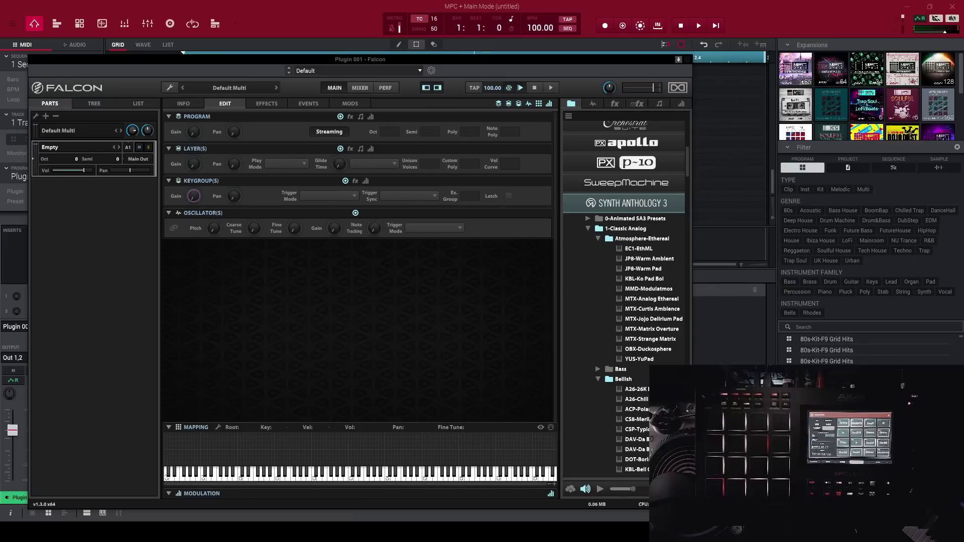
# In Falcon, load TP1-Award Organ from the Teenage Engineering OP-1 folder of Synth Anthology 3's Sorted by Machines presets.
pyautogui.scroll(-20, 589, 326)
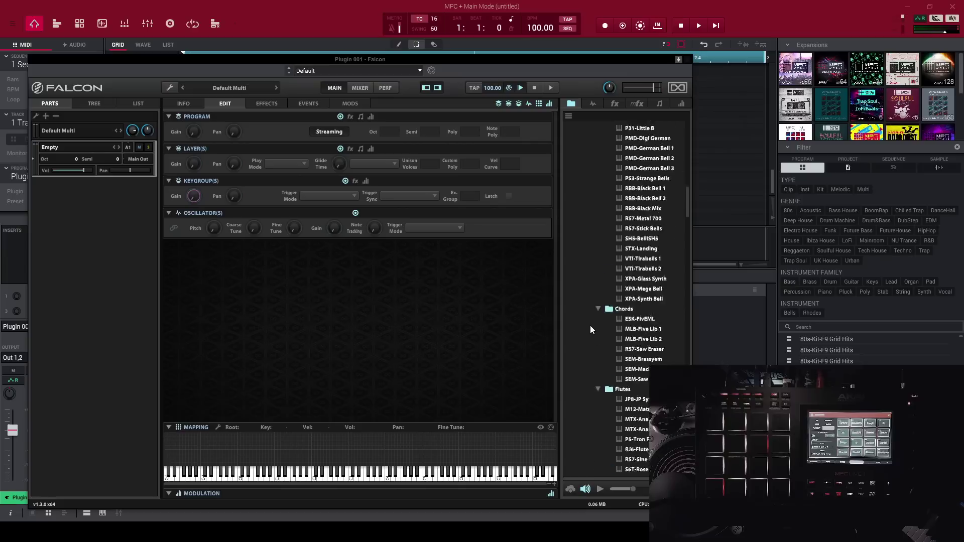
pyautogui.scroll(-20, 590, 326)
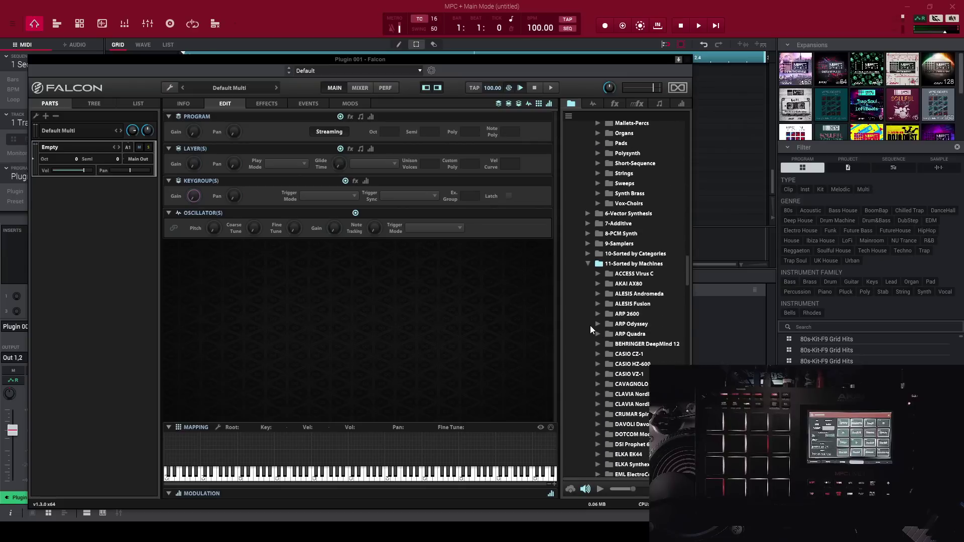
pyautogui.scroll(-20, 591, 327)
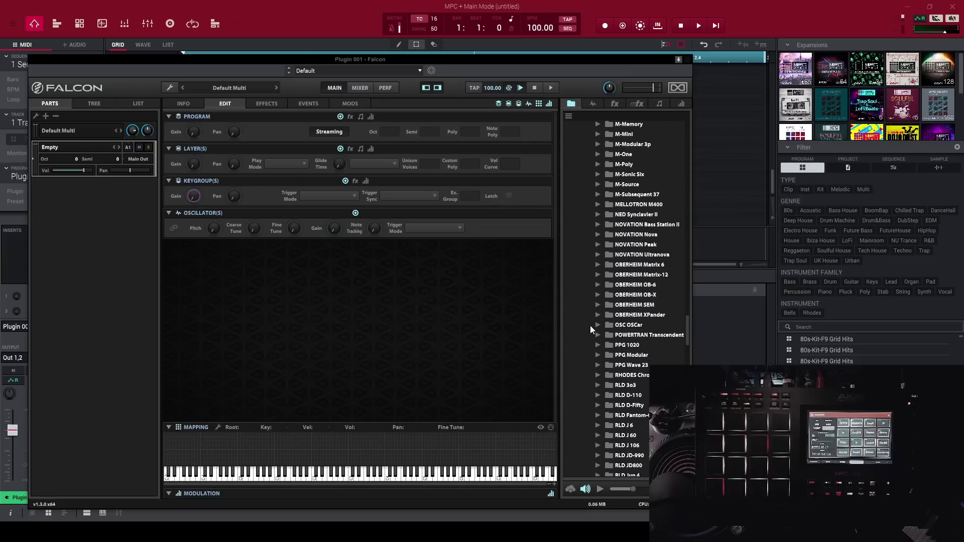
pyautogui.scroll(-3, 590, 327)
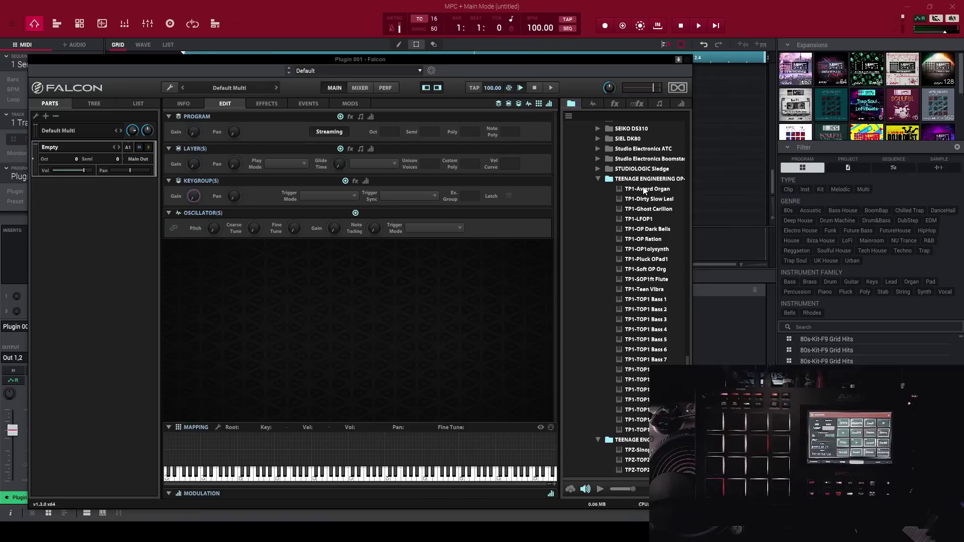
pyautogui.doubleClick(643, 189)
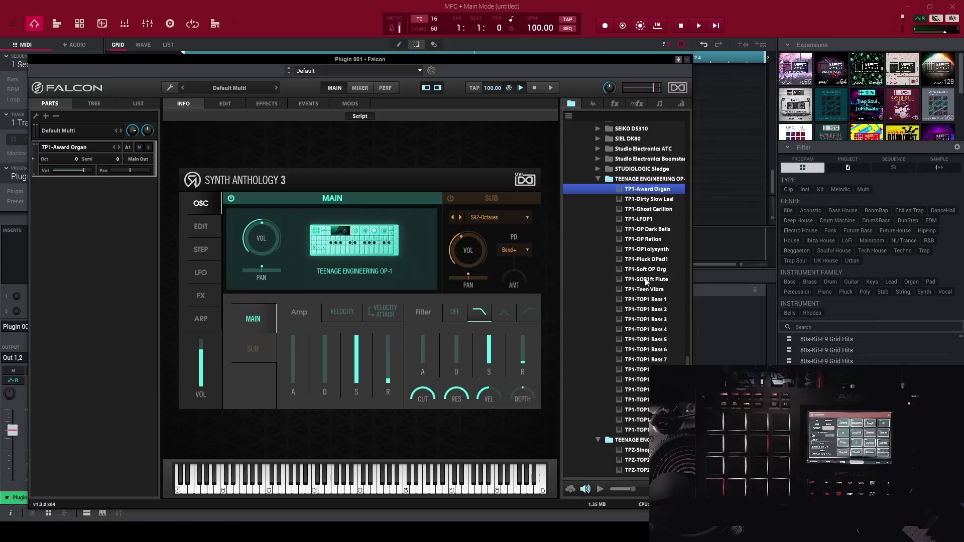
# Load the TPZ-TOPZ Bells 1 preset from the Teenage Engineering OP-Z folder.
pyautogui.click(645, 299)
pyautogui.scroll(-7, 638, 327)
pyautogui.click(635, 345)
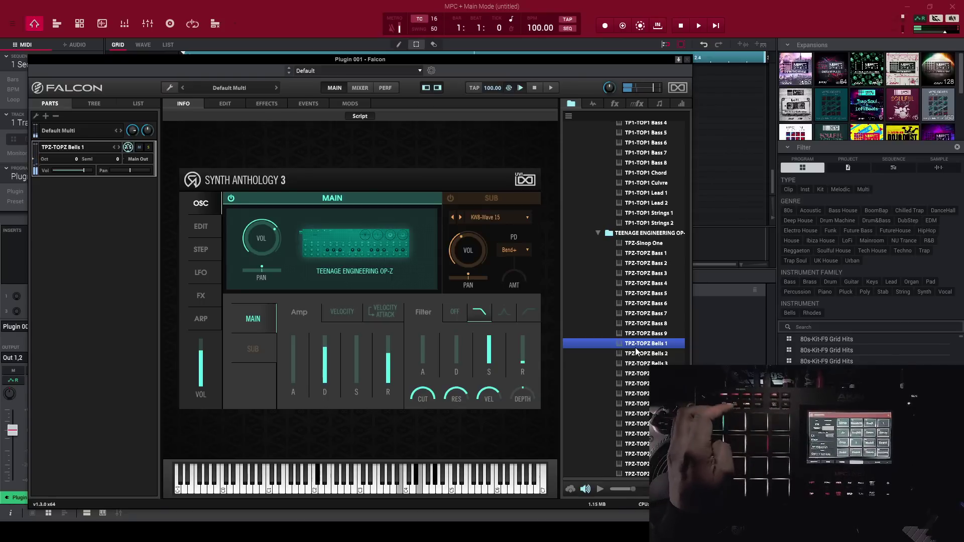
# Load the YX7-Dancer in the Funk preset from the Yamaha DX7 folder of the machine-sorted presets.
pyautogui.scroll(-6, 634, 347)
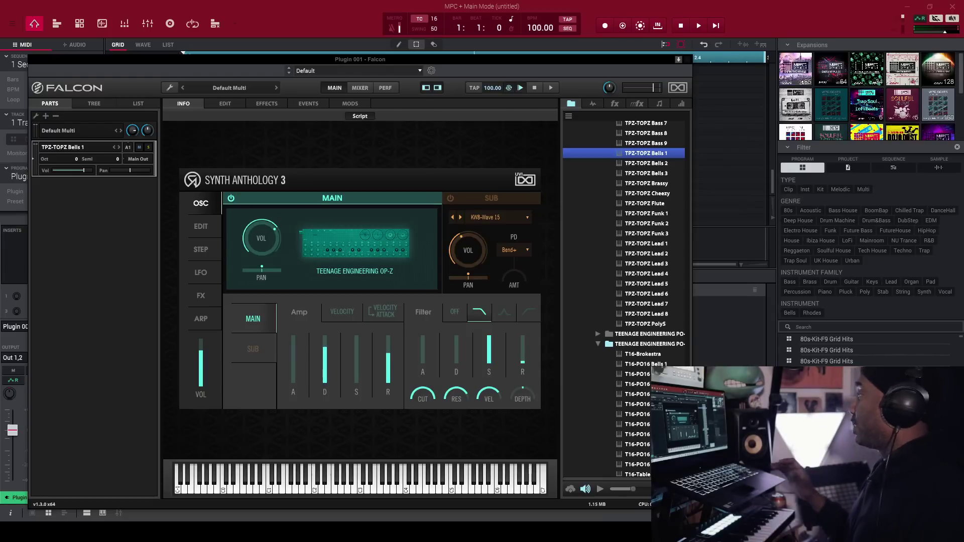
pyautogui.scroll(-10, 596, 342)
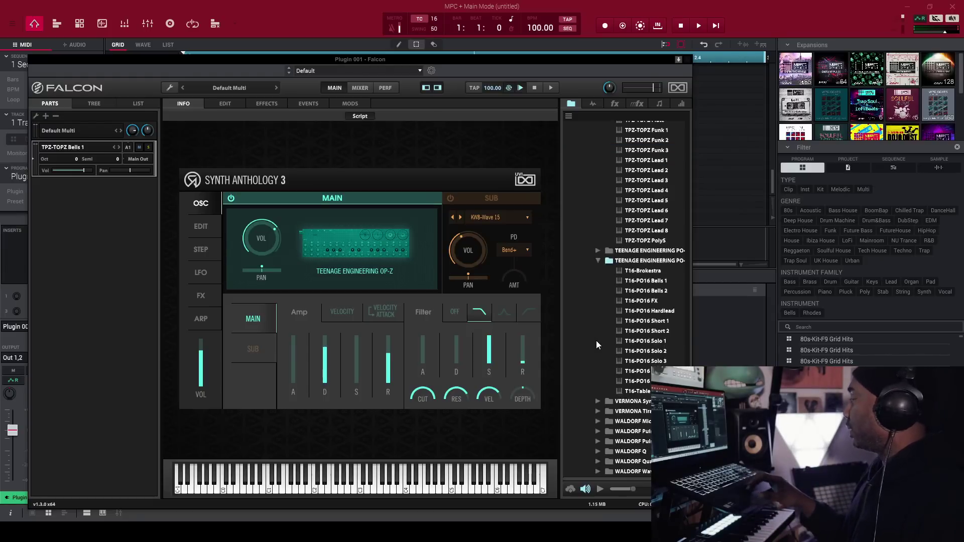
pyautogui.scroll(-6, 597, 344)
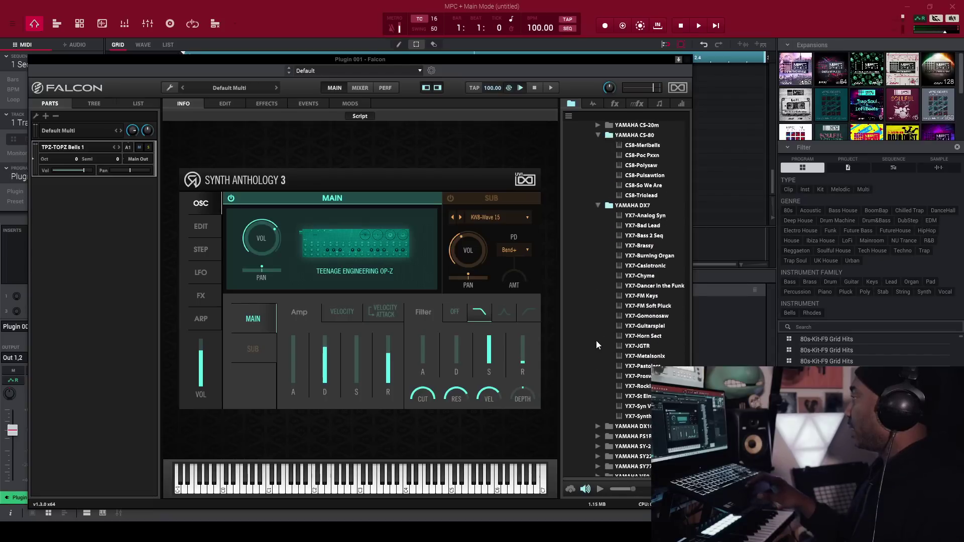
pyautogui.doubleClick(632, 235)
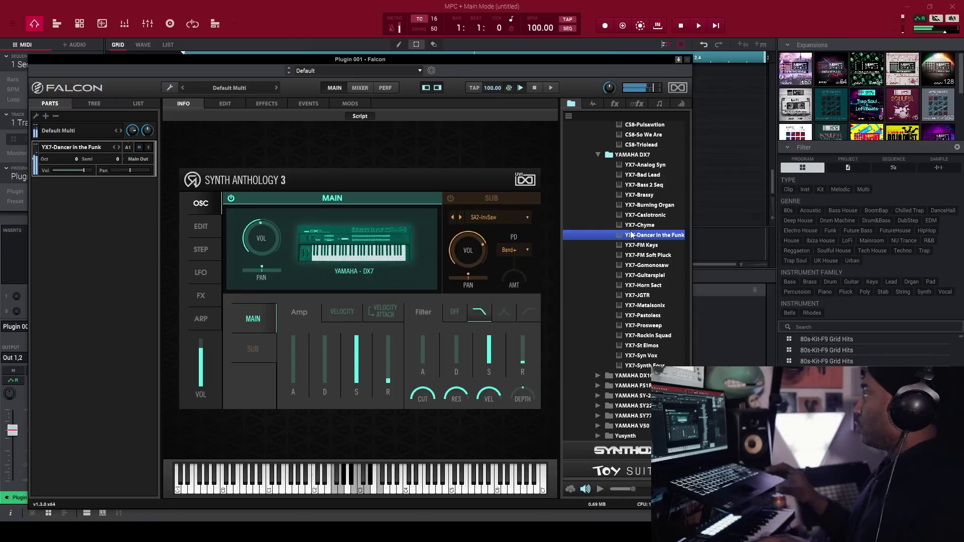
pyautogui.moveTo(12, 431)
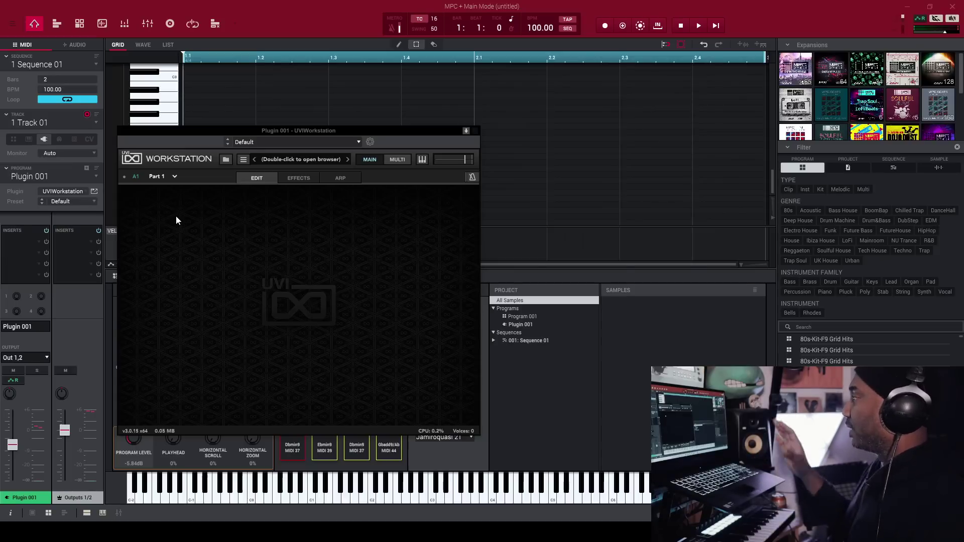
# In UVIWorkstation, load the DS1-Voices preset from Synth Anthology 3's Samplers category, Vox-Choirs folder.
pyautogui.doubleClick(297, 160)
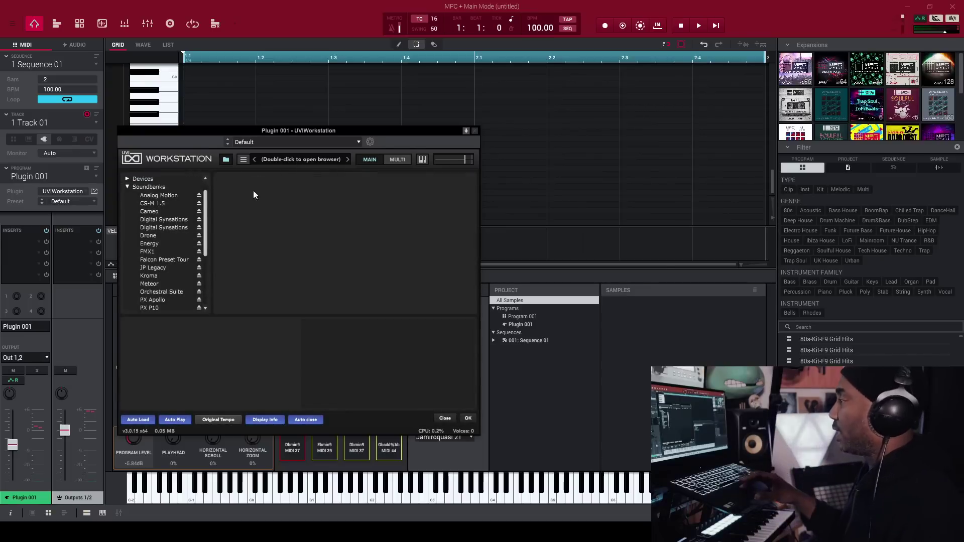
pyautogui.scroll(-4, 139, 276)
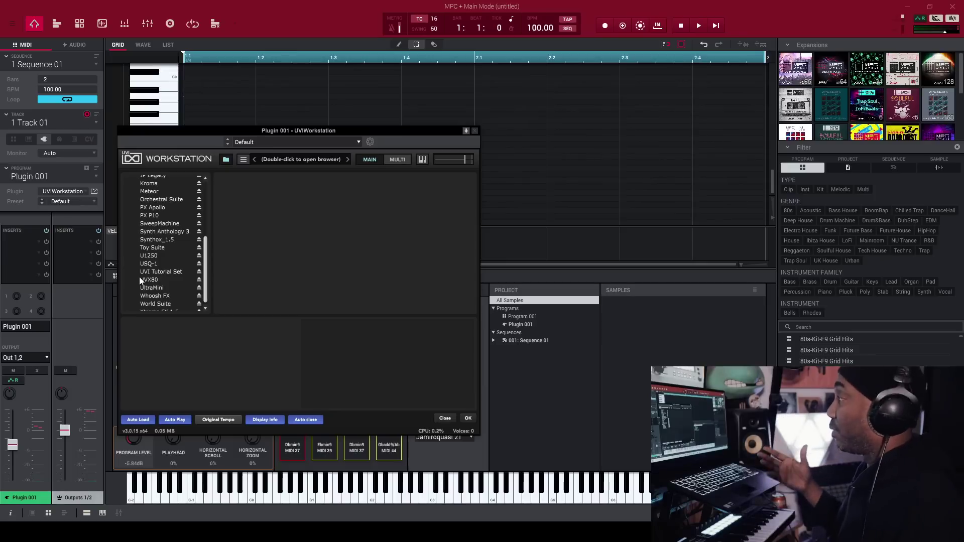
pyautogui.click(170, 232)
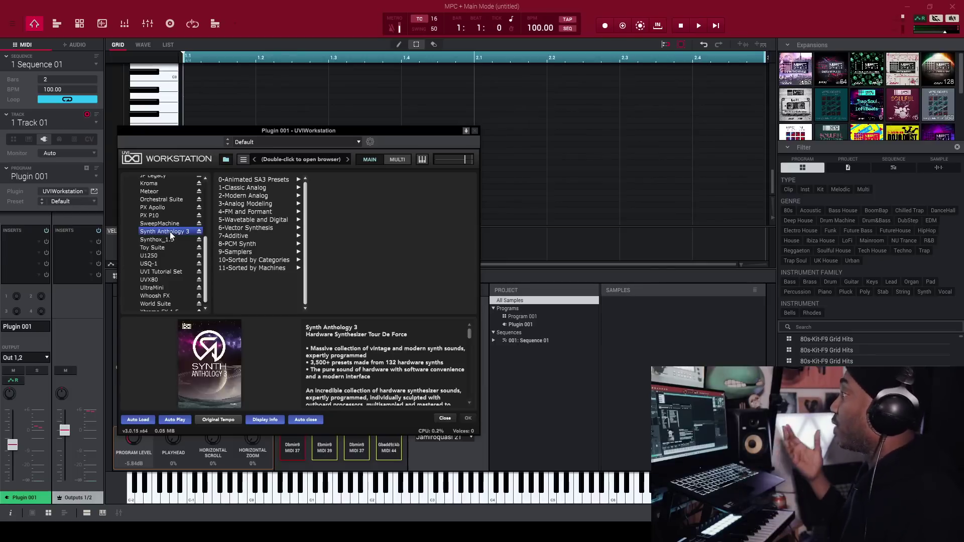
pyautogui.click(253, 250)
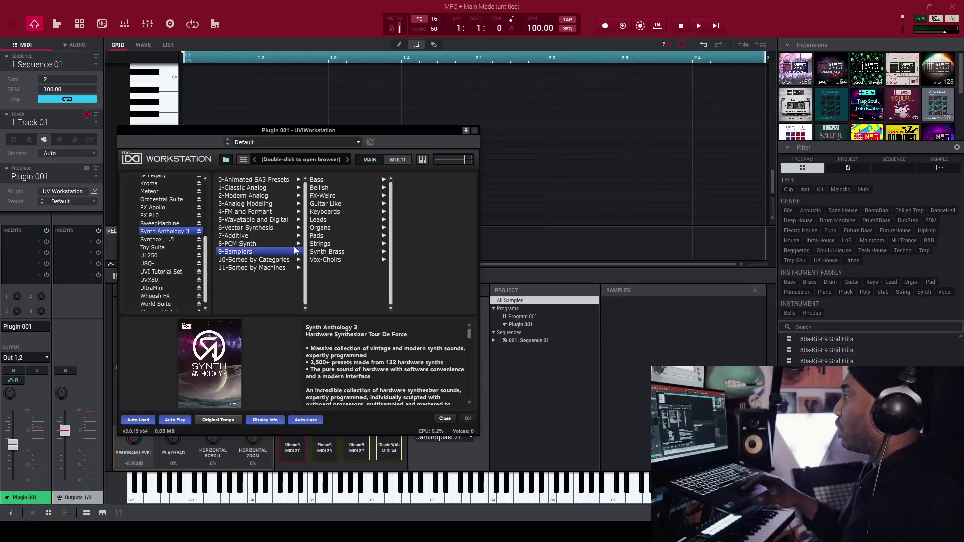
pyautogui.click(341, 258)
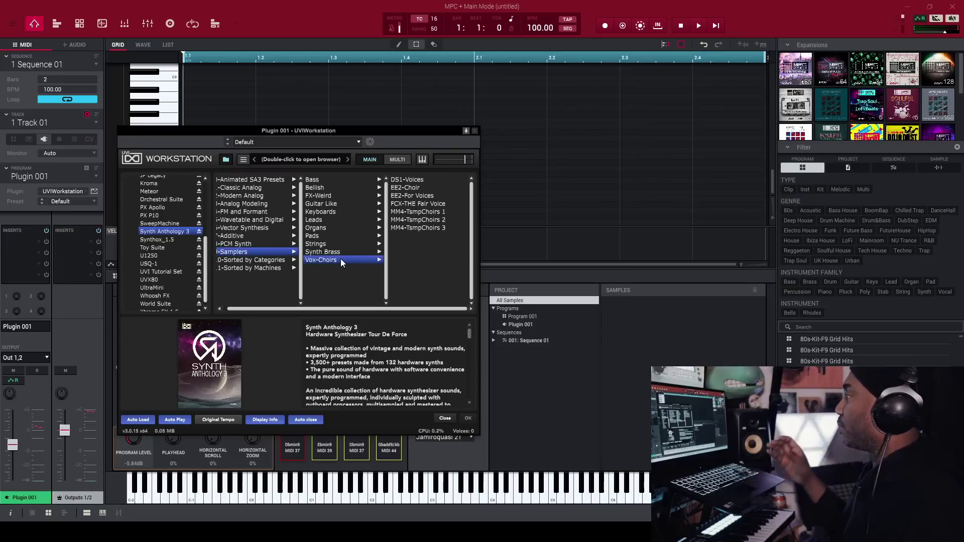
pyautogui.doubleClick(426, 179)
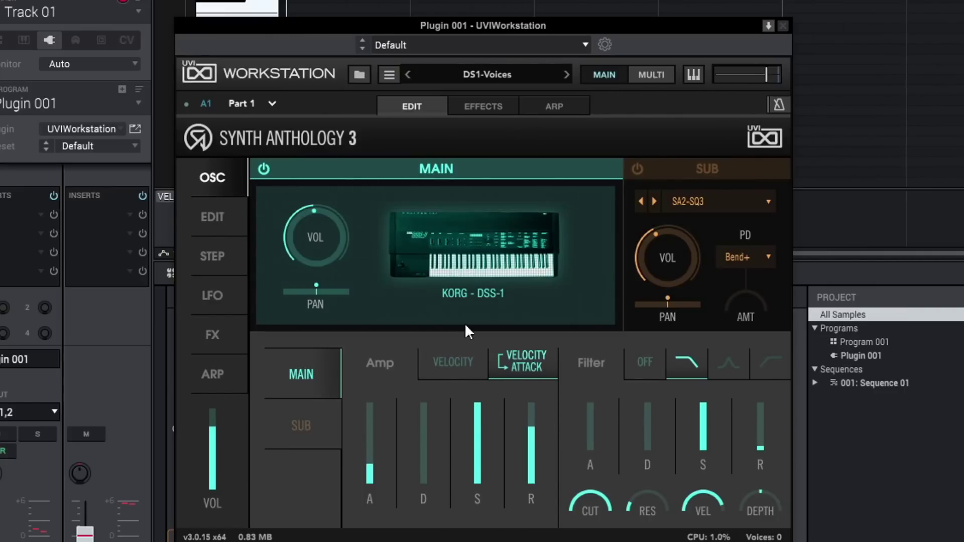
# Compare the main layer's band-pass, low-pass and high-pass filter modes on DS1-Voices, ending with the filter off.
pyautogui.moveTo(659, 500)
pyautogui.click(729, 371)
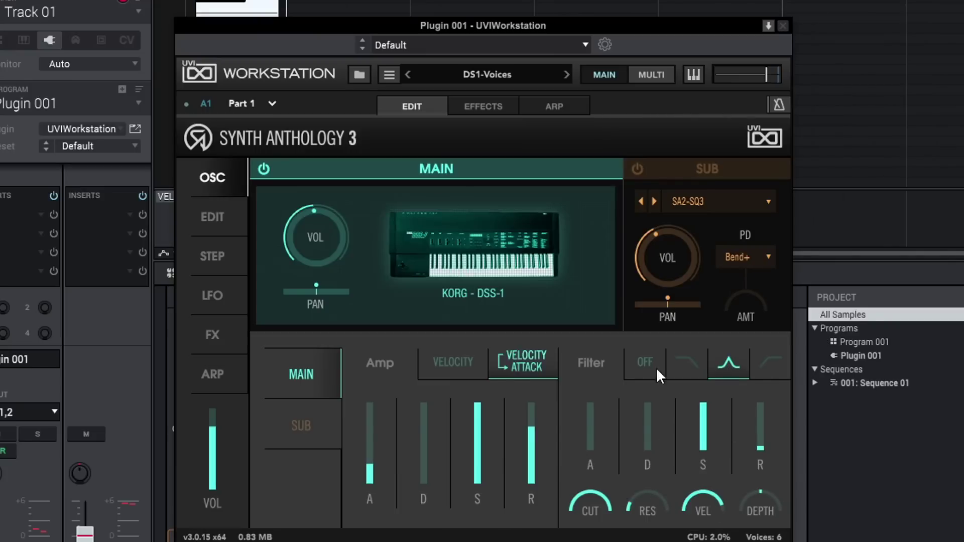
pyautogui.click(633, 369)
pyautogui.click(721, 373)
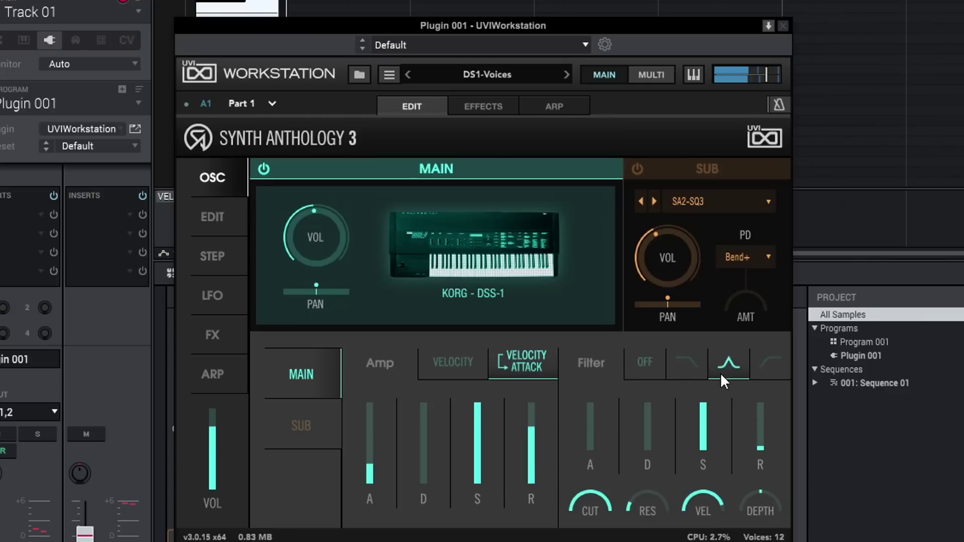
pyautogui.click(689, 373)
pyautogui.click(769, 366)
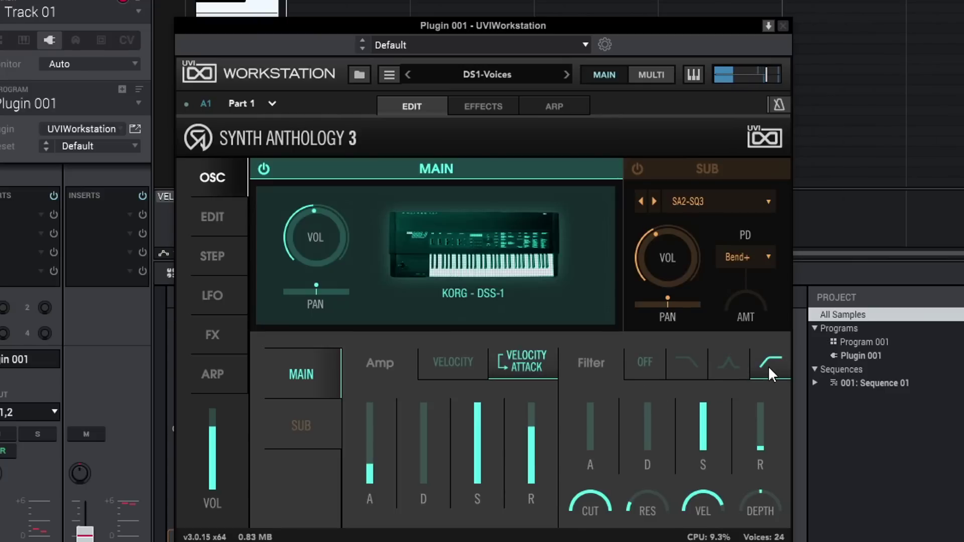
pyautogui.click(644, 363)
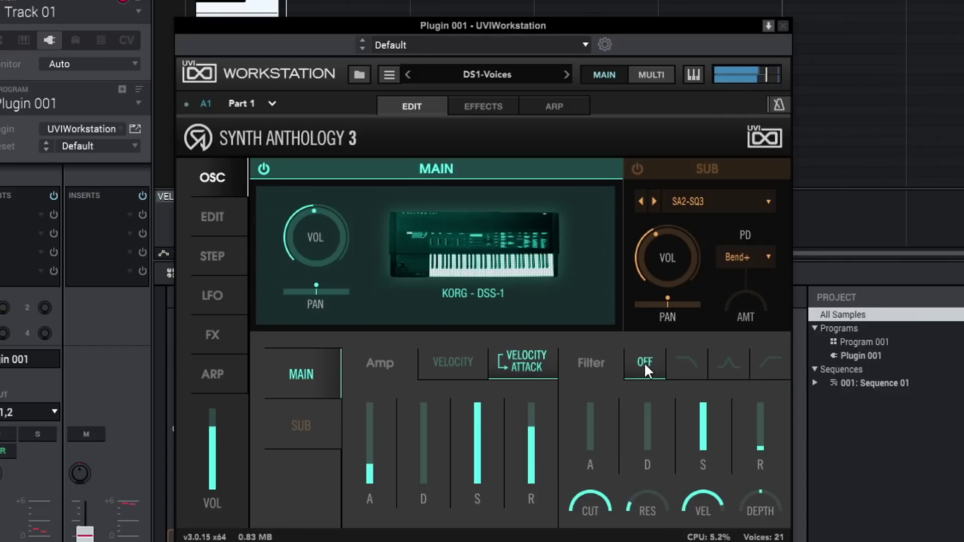
# Switch the main layer's filter to high-pass with a lower cutoff and shorten the amp release.
pyautogui.moveTo(593, 503)
pyautogui.mouseDown()
pyautogui.moveTo(599, 508)
pyautogui.moveTo(590, 507)
pyautogui.mouseUp()
pyautogui.click(768, 367)
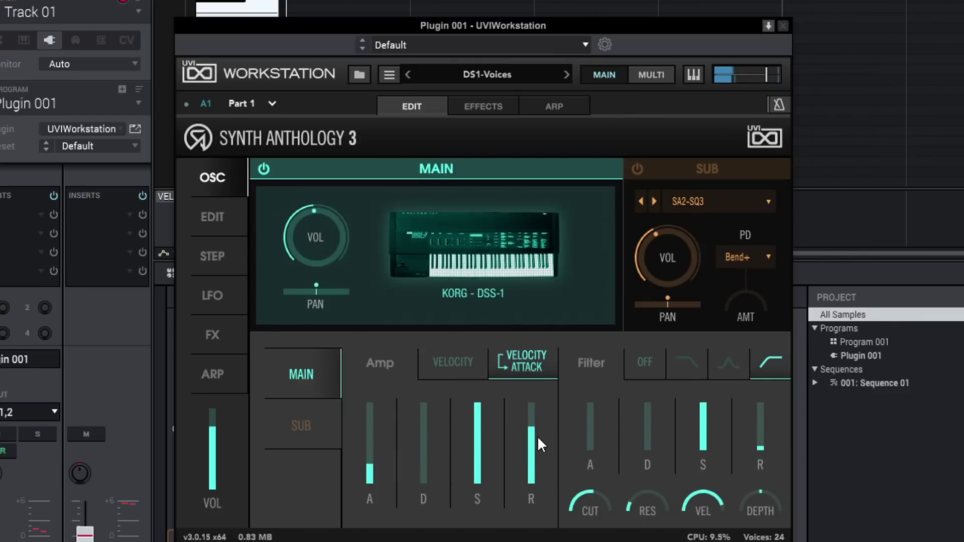
pyautogui.moveTo(534, 435); pyautogui.dragTo(535, 483)
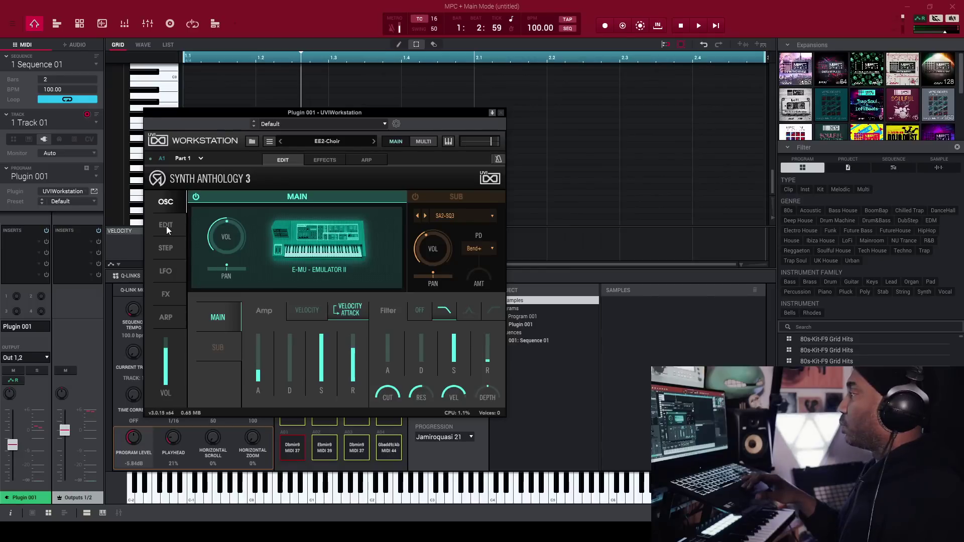
# Examine the pitch and stereo, step modulation, LFO and arpeggiator pages of the EE2-Choir preset.
pyautogui.click(167, 226)
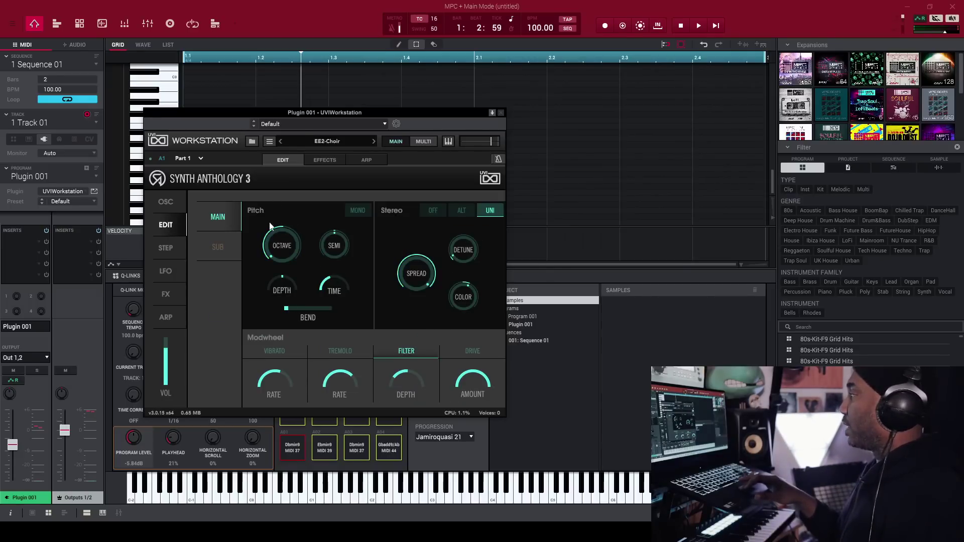
pyautogui.click(169, 252)
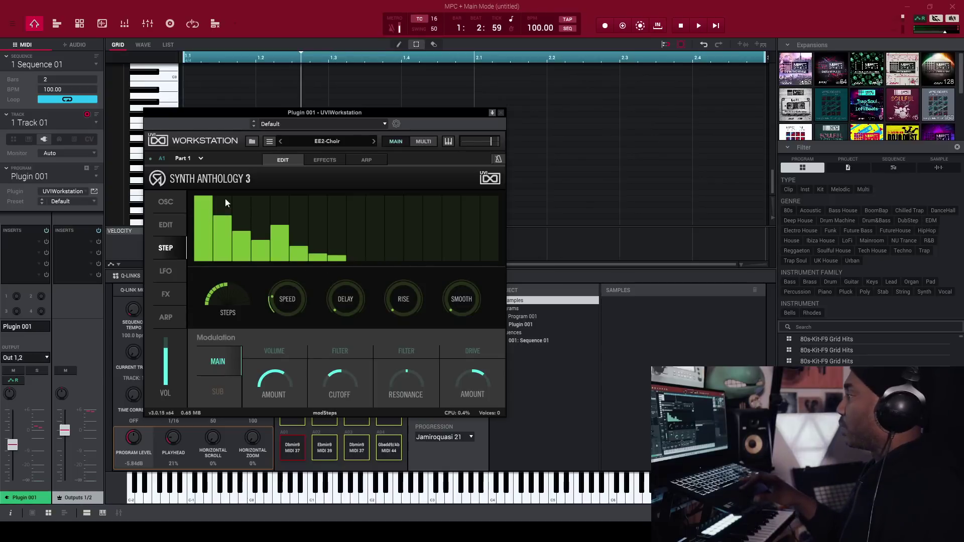
pyautogui.click(164, 274)
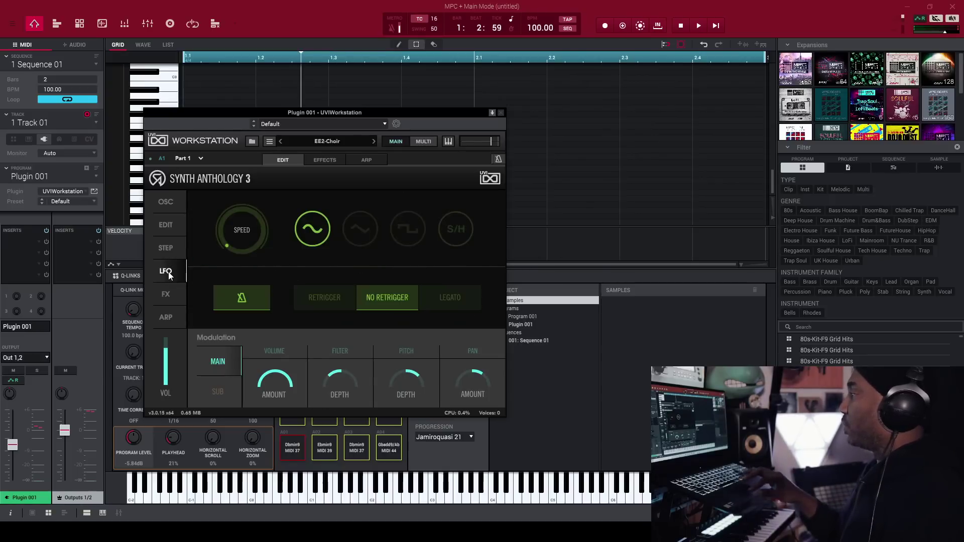
pyautogui.click(168, 317)
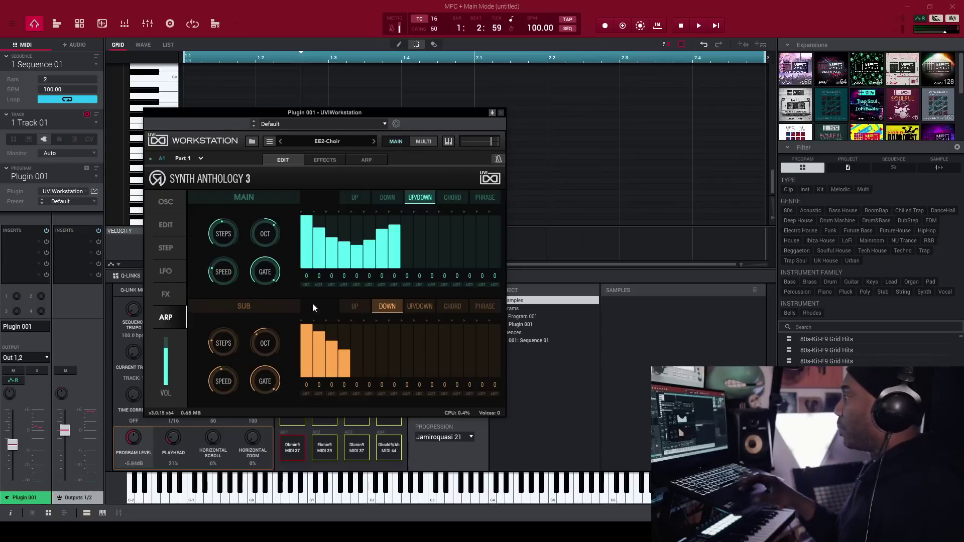